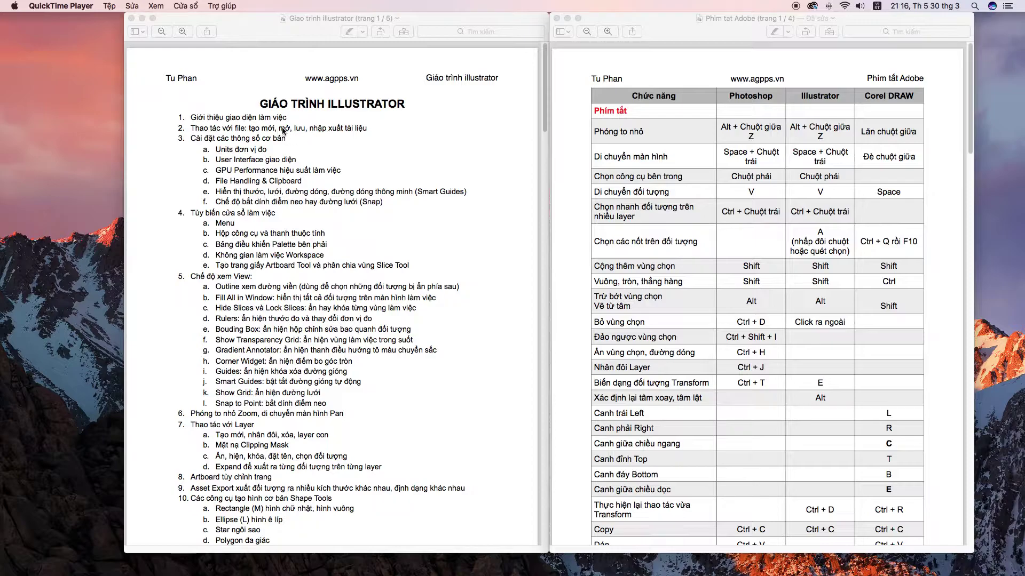
Step: Scroll the 'Giáo trình illustrator' outline to section 10, Shape Tools, beside the shortcut table
scroll(218, 239, "down", 1)
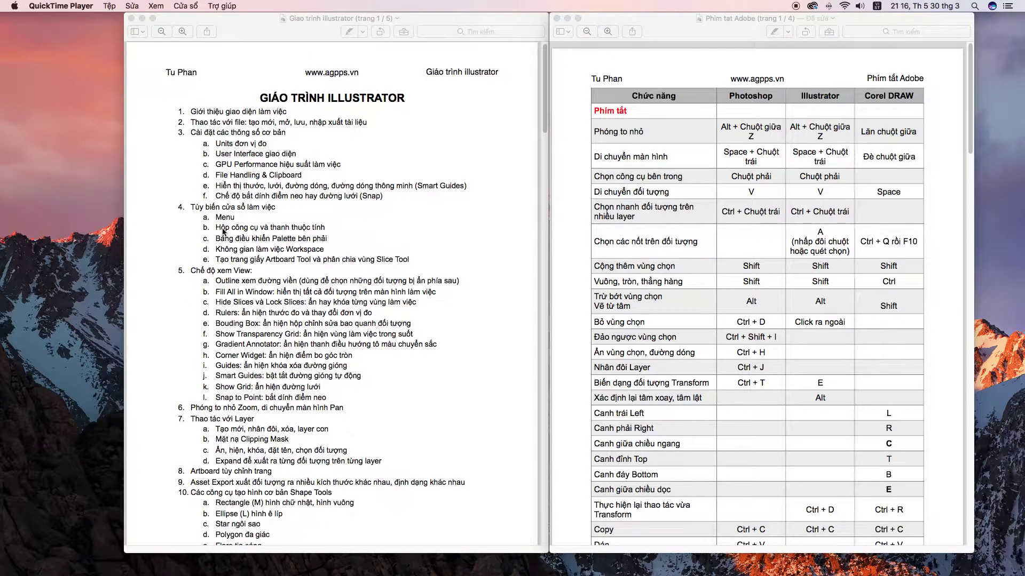
scroll(207, 233, "down", 1)
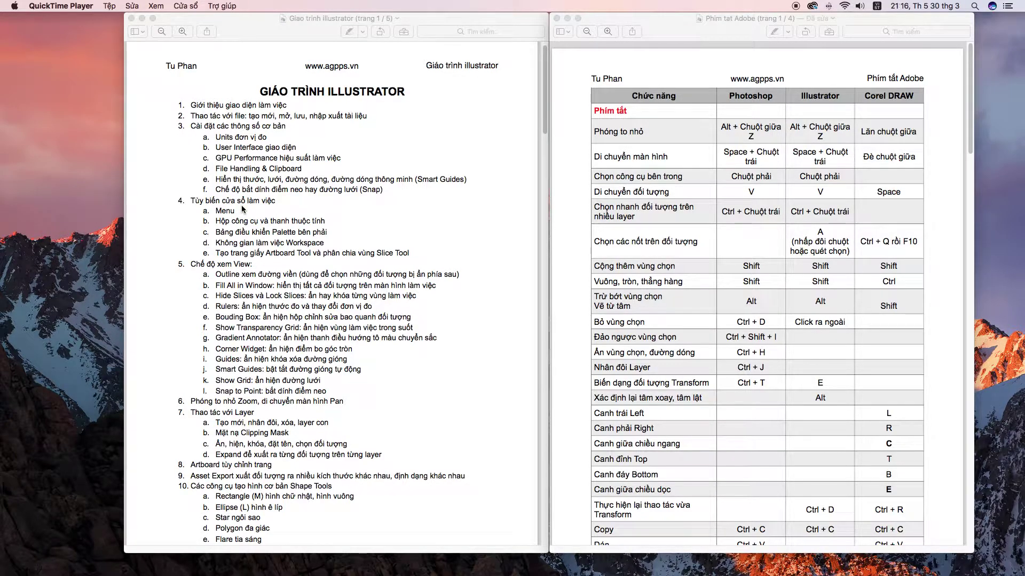
scroll(239, 223, "down", 1)
scroll(238, 224, "down", 1)
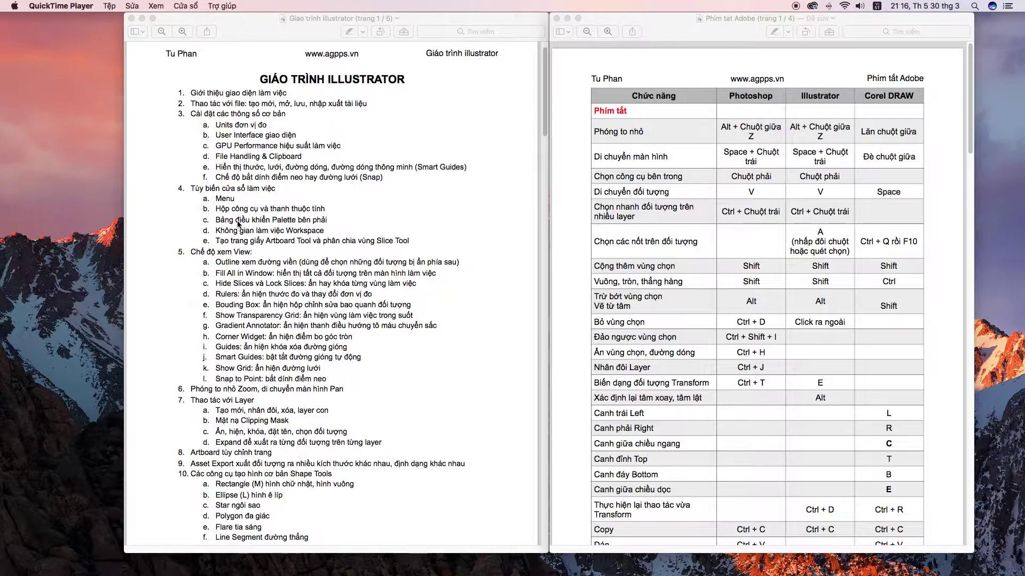
scroll(222, 200, "down", 2)
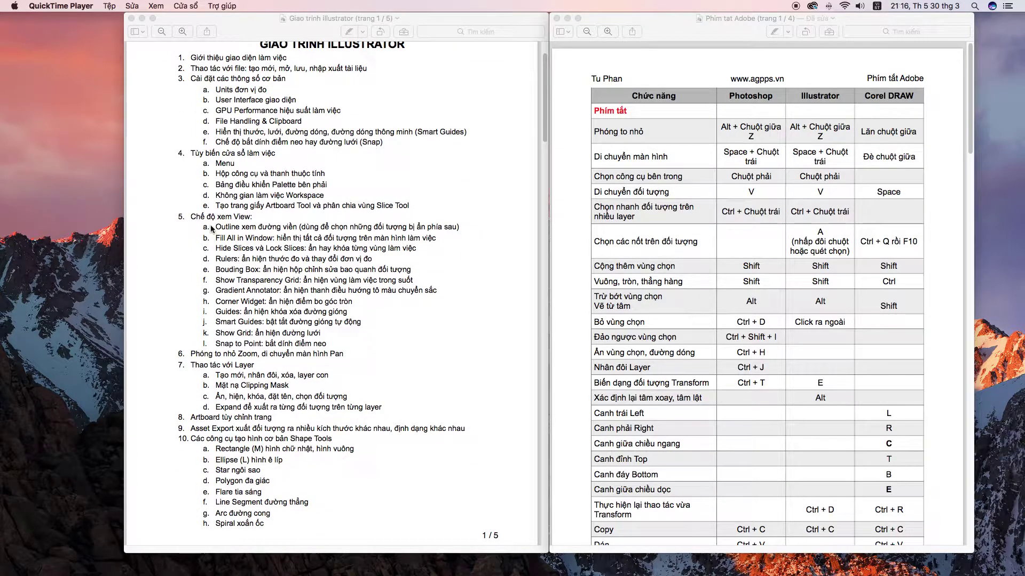
scroll(199, 226, "down", 1)
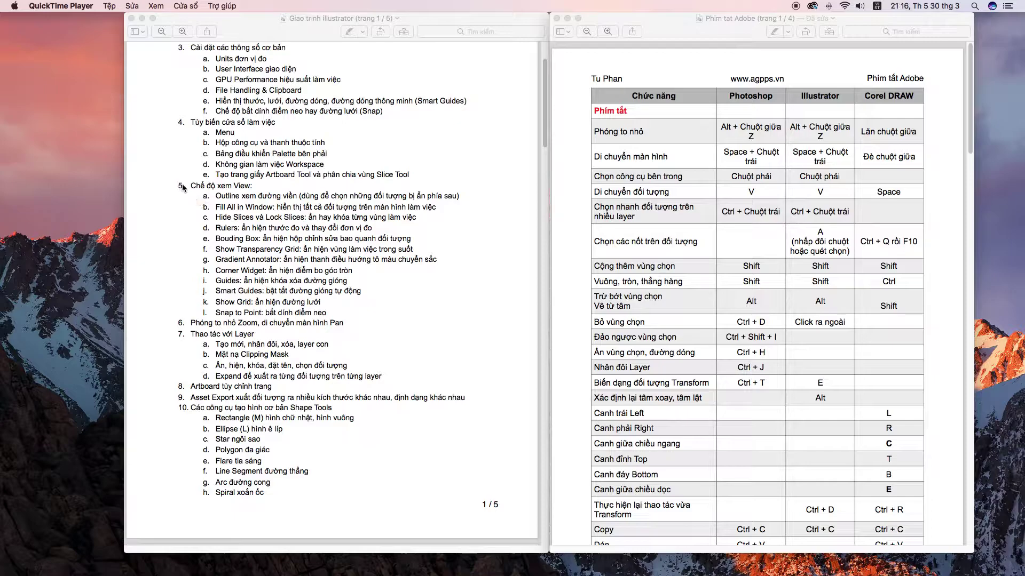
scroll(184, 187, "down", 2)
scroll(199, 303, "down", 1)
scroll(195, 312, "down", 1)
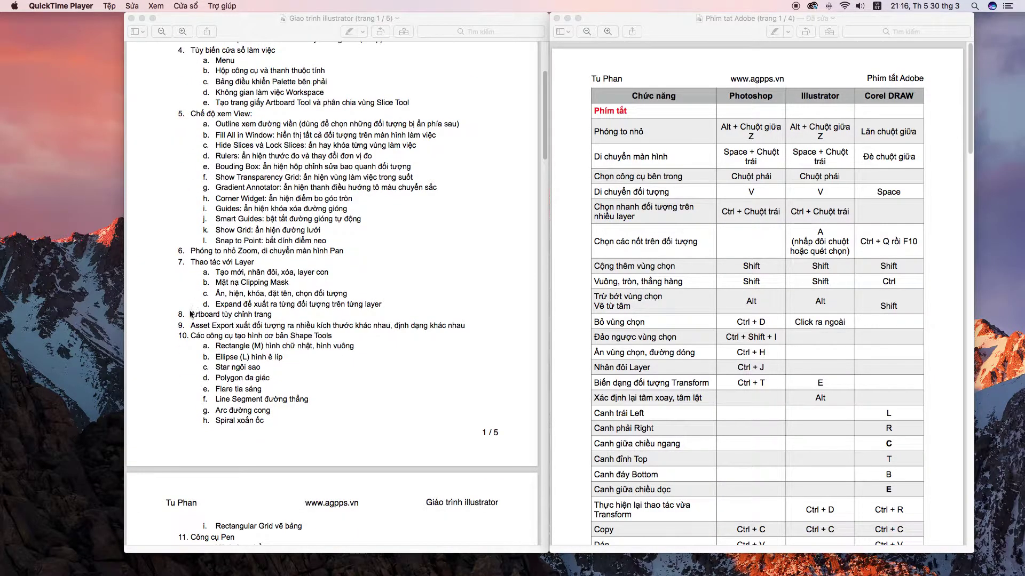
scroll(183, 334, "down", 1)
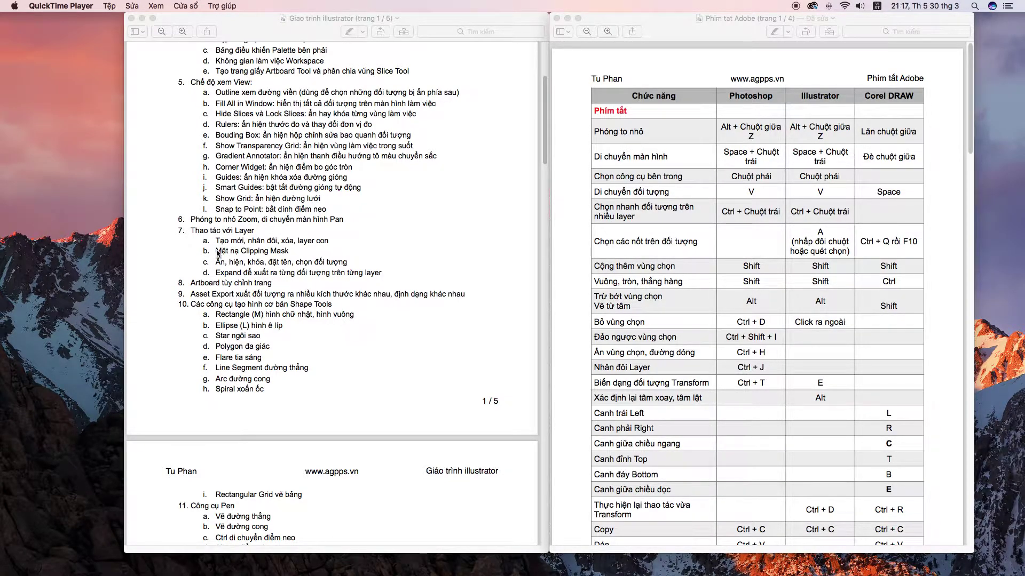
scroll(198, 309, "down", 1)
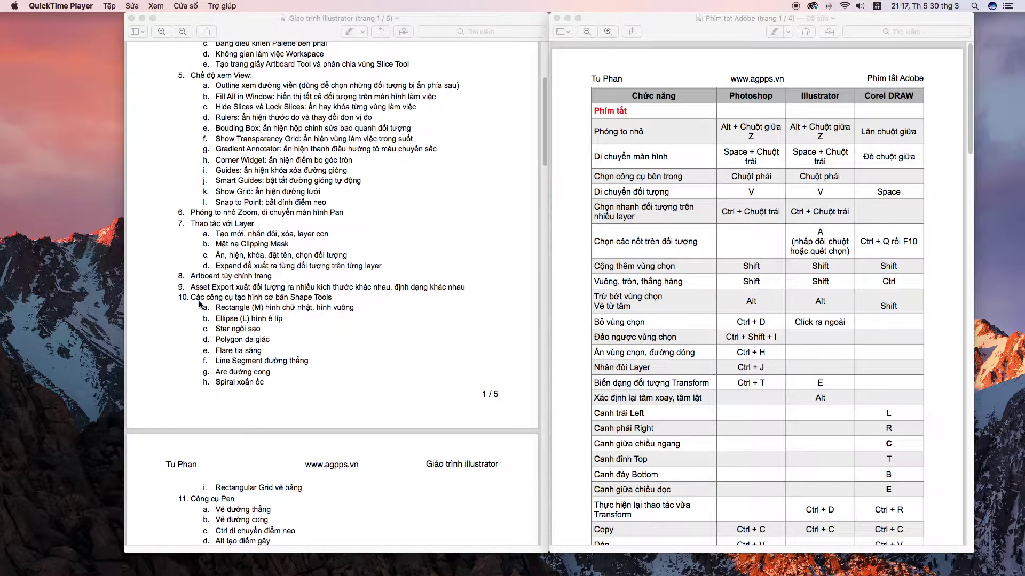
scroll(238, 303, "down", 1)
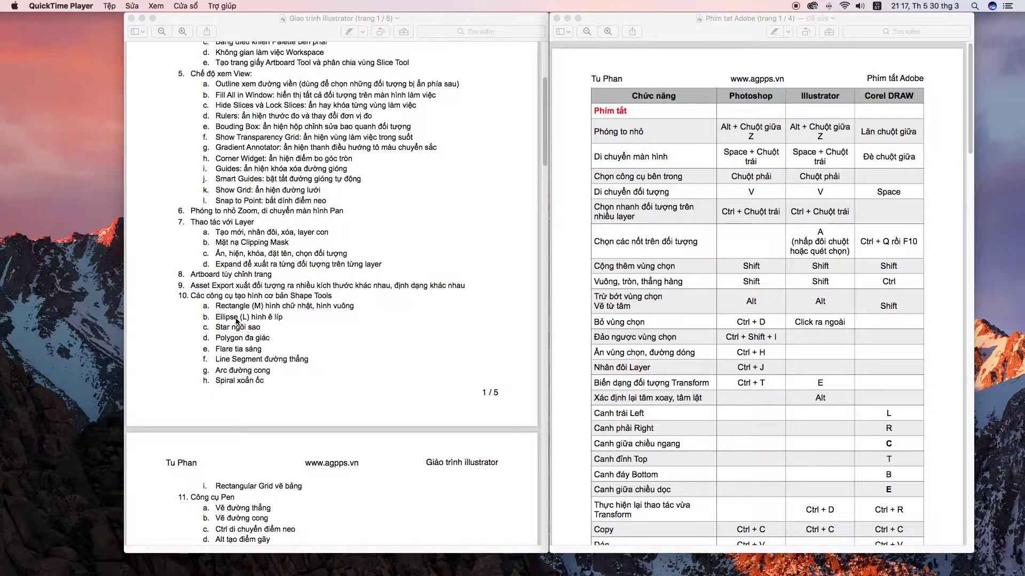
scroll(233, 321, "down", 1)
scroll(233, 320, "down", 1)
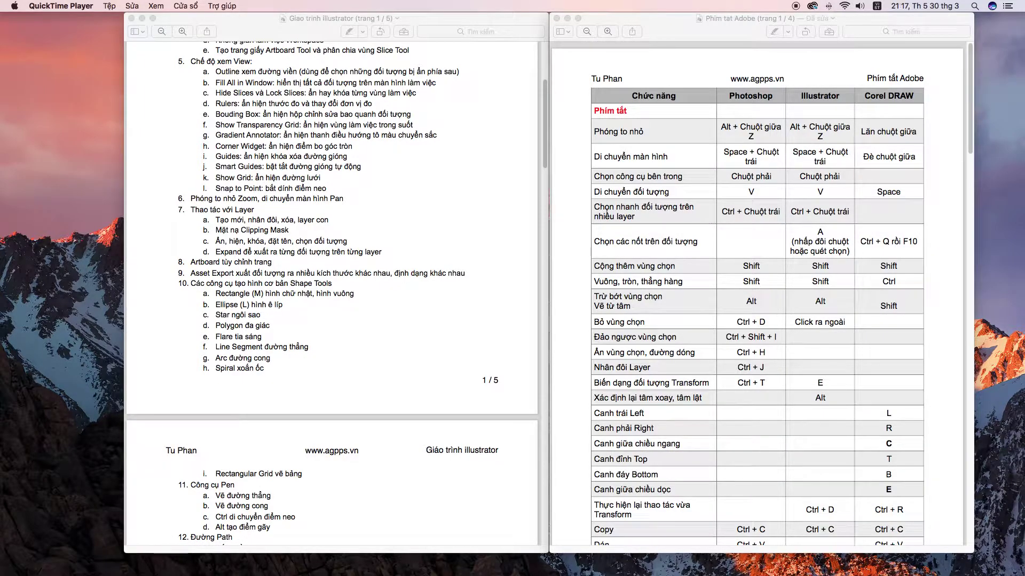
Step: Create a new blank A4 document at 595.28 x 841.89 pt from the Recent presets
mouse_move(815, 568)
left_click(835, 557)
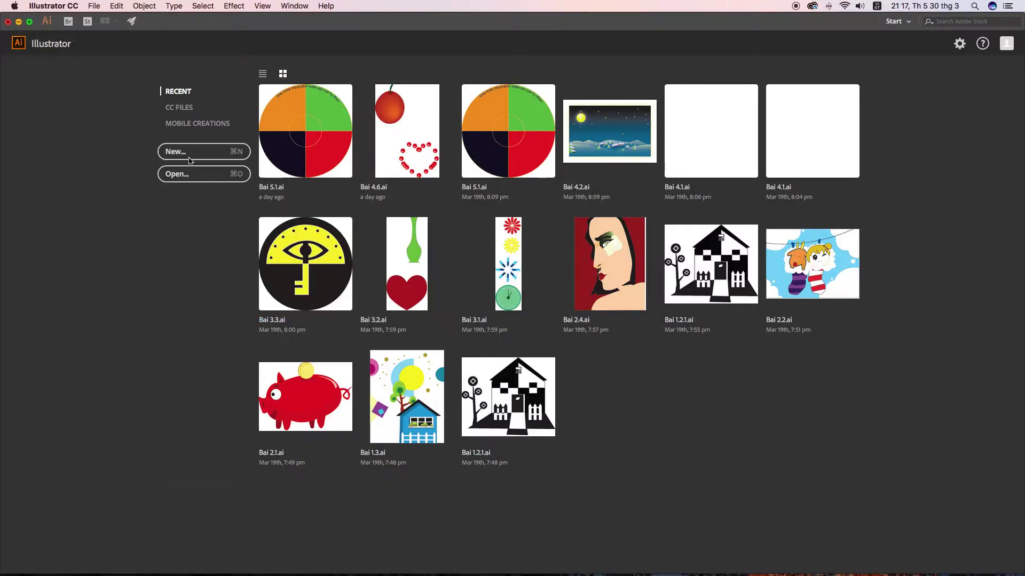
left_click(220, 153)
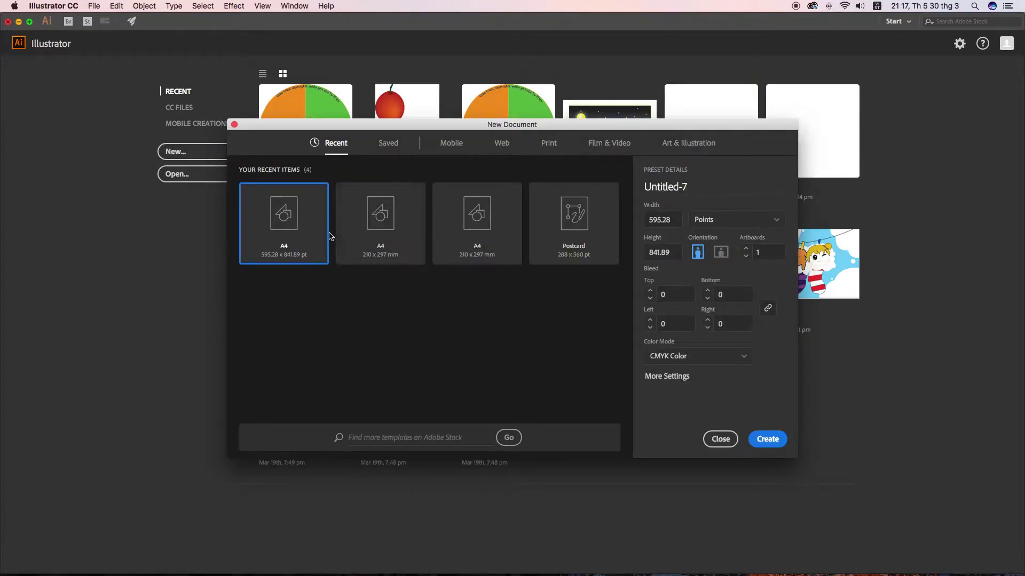
left_click(365, 237)
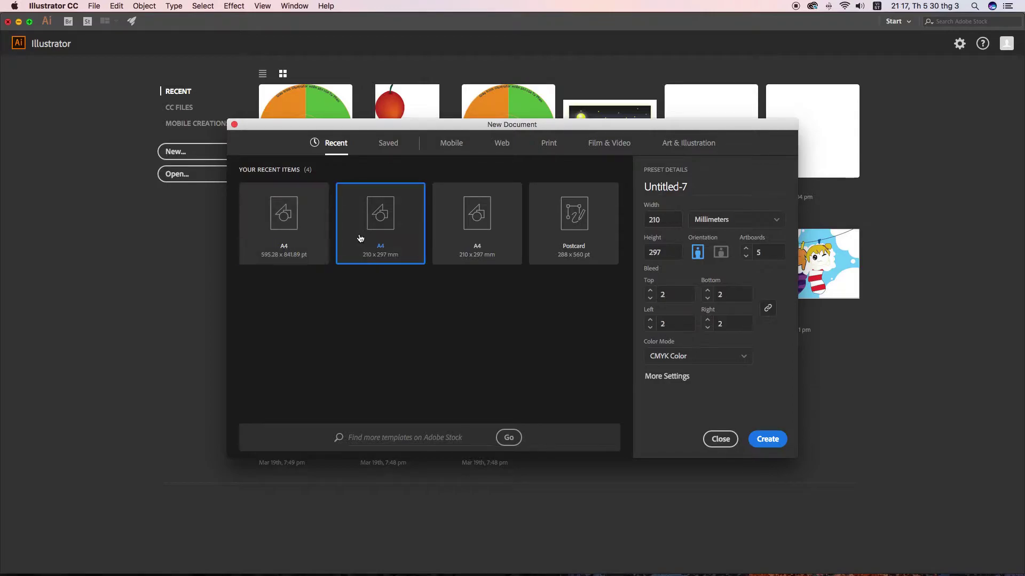
left_click(301, 237)
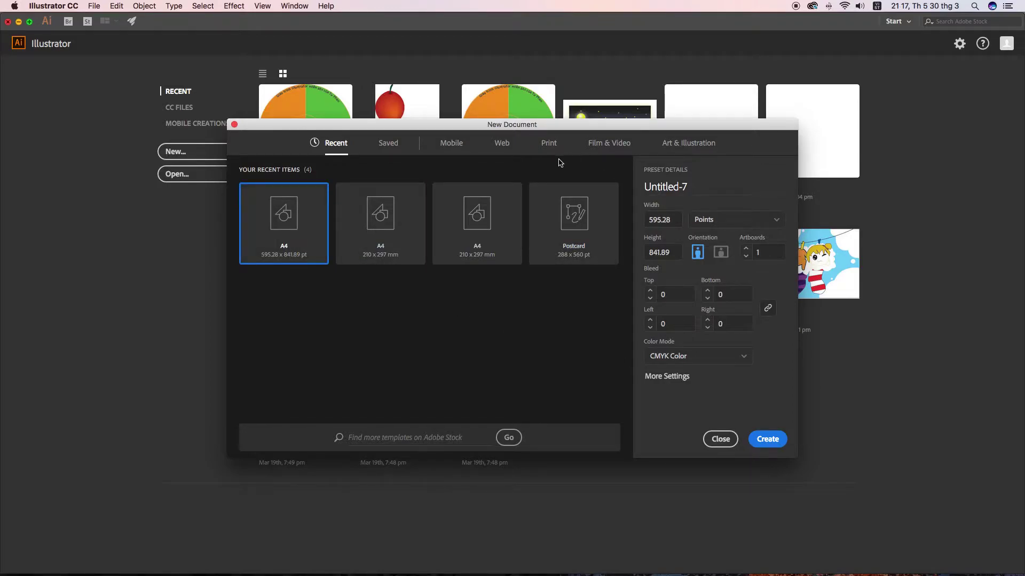
left_click(767, 440)
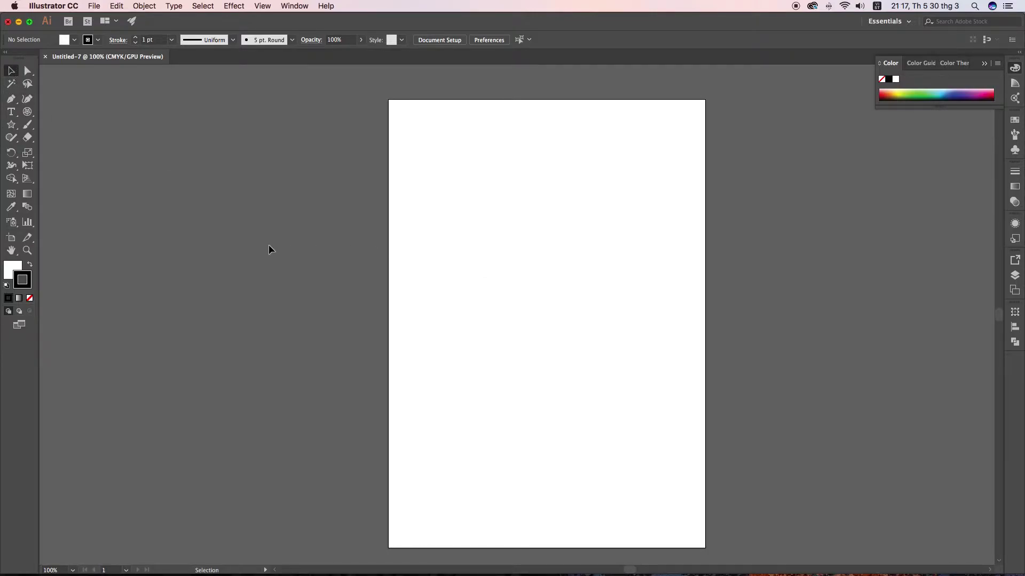
Step: Zoom to 200%, pan across the page, and choose the Rectangle Tool from the shape flyout
scroll(406, 236, "up", 1)
scroll(407, 236, "up", 1)
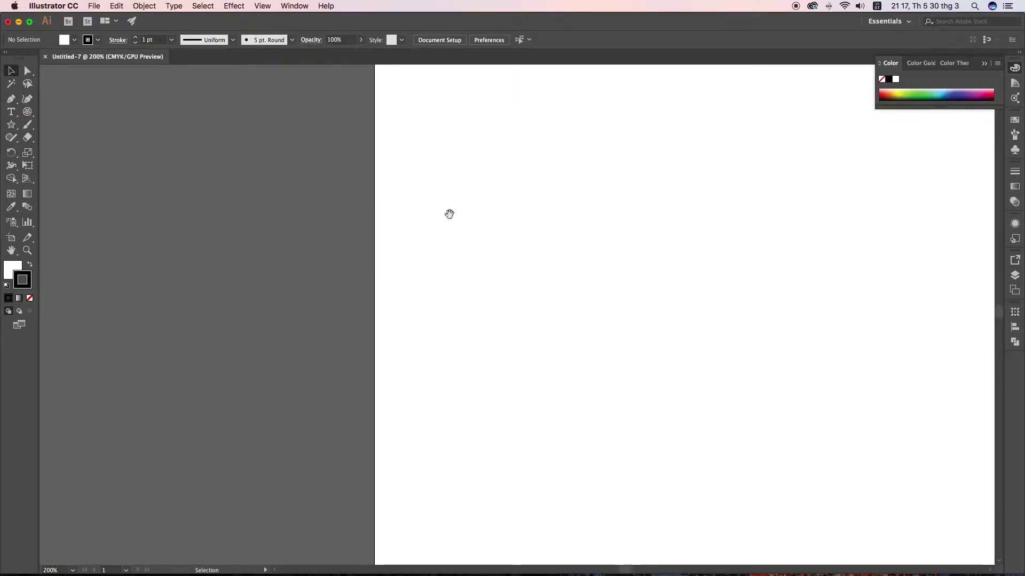
mouse_move(449, 212)
left_mouse_down()
mouse_move(234, 311)
mouse_move(227, 302)
left_mouse_up()
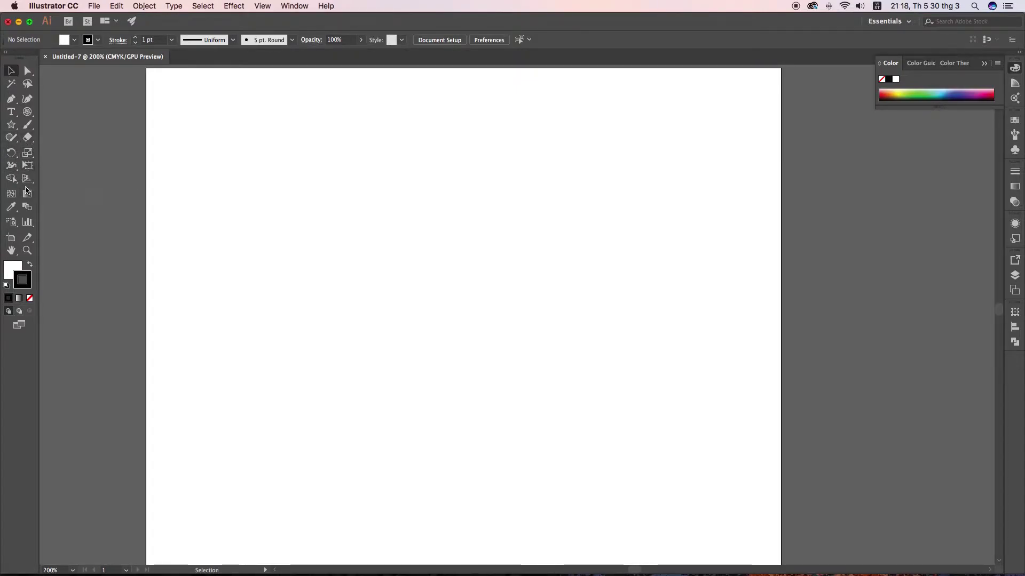
left_click(16, 143)
left_click(15, 129)
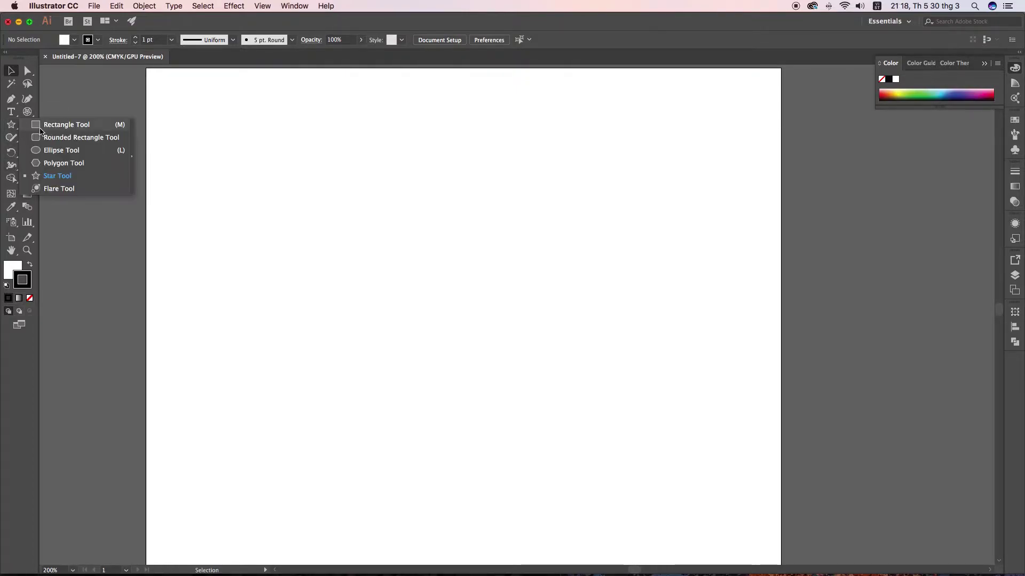
left_click(53, 124)
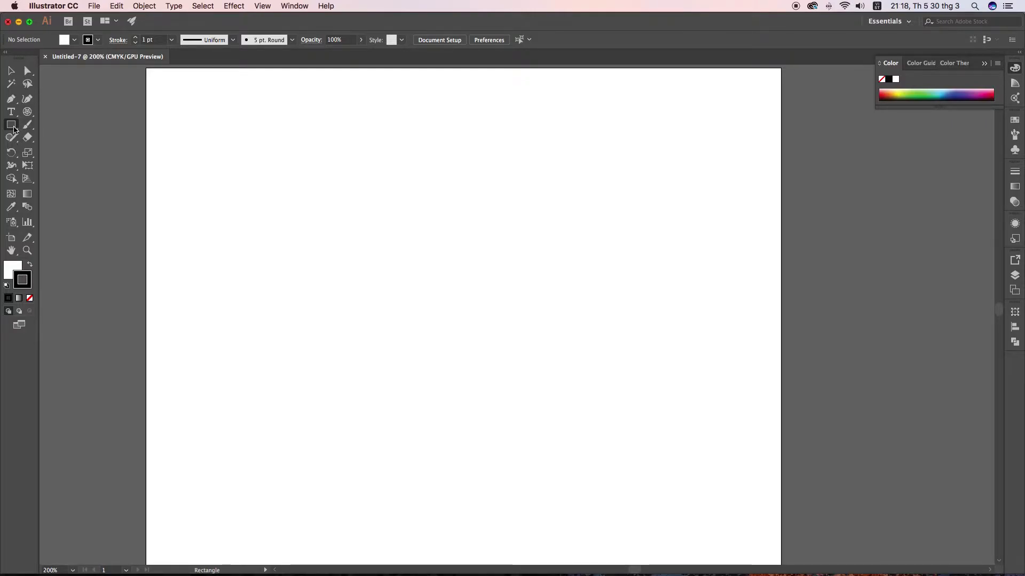
left_click(14, 129)
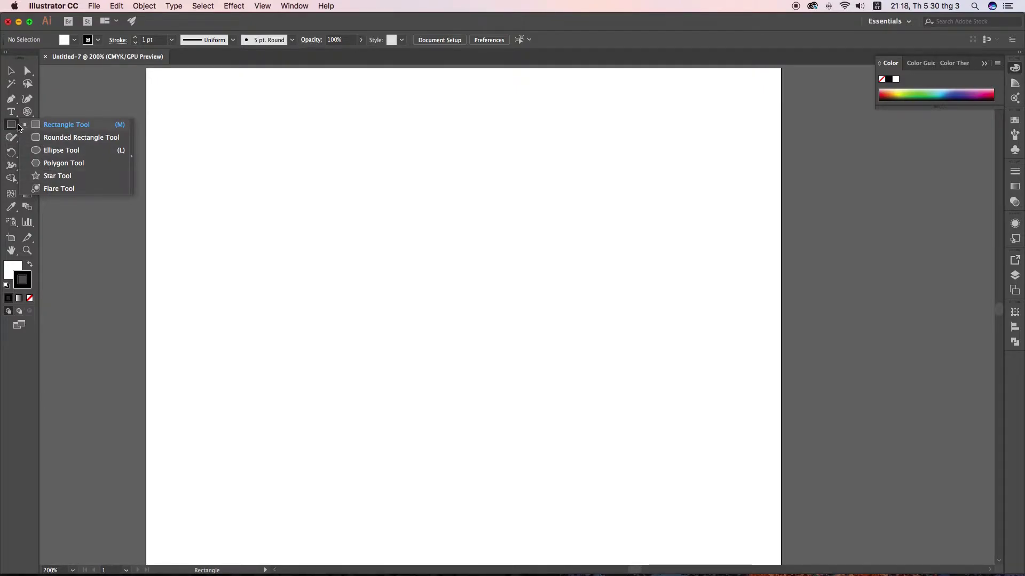
left_click(262, 265)
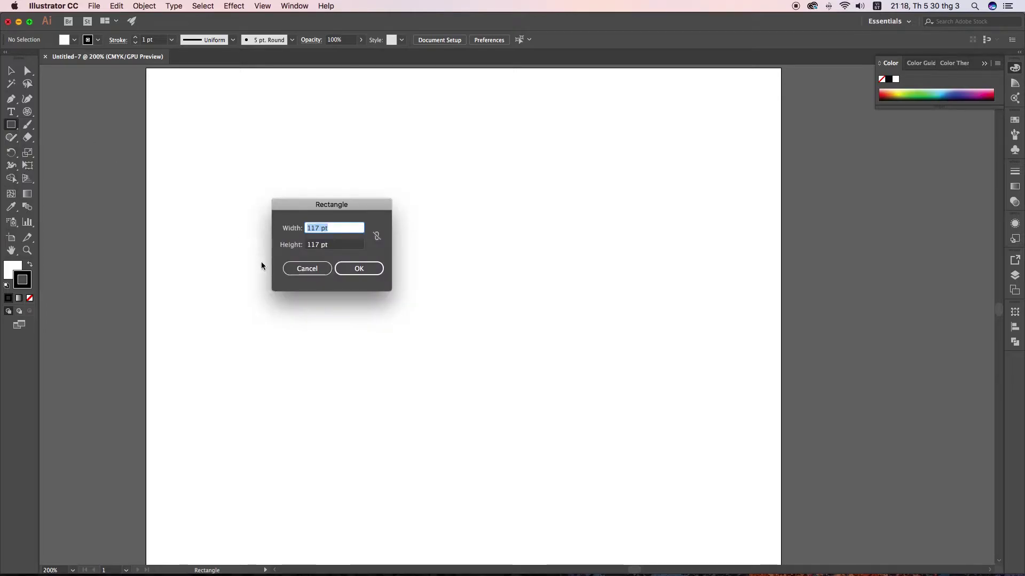
left_click(299, 269)
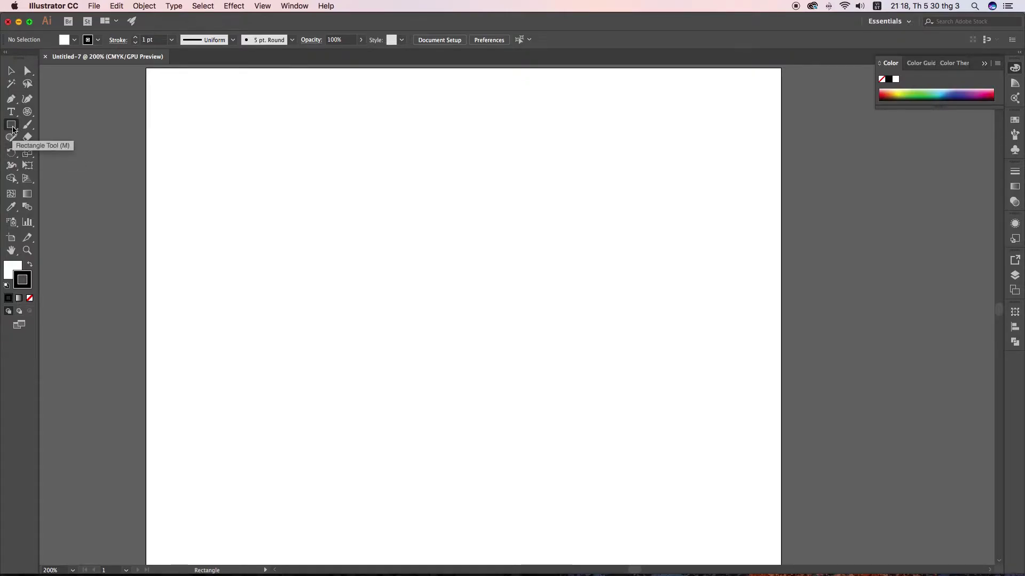
left_click(14, 128)
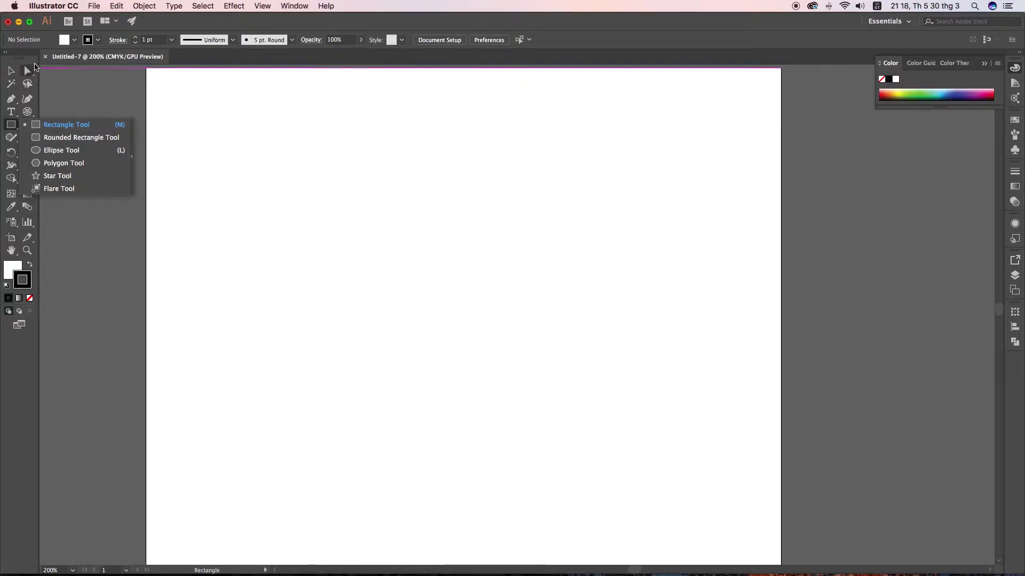
left_click(59, 128)
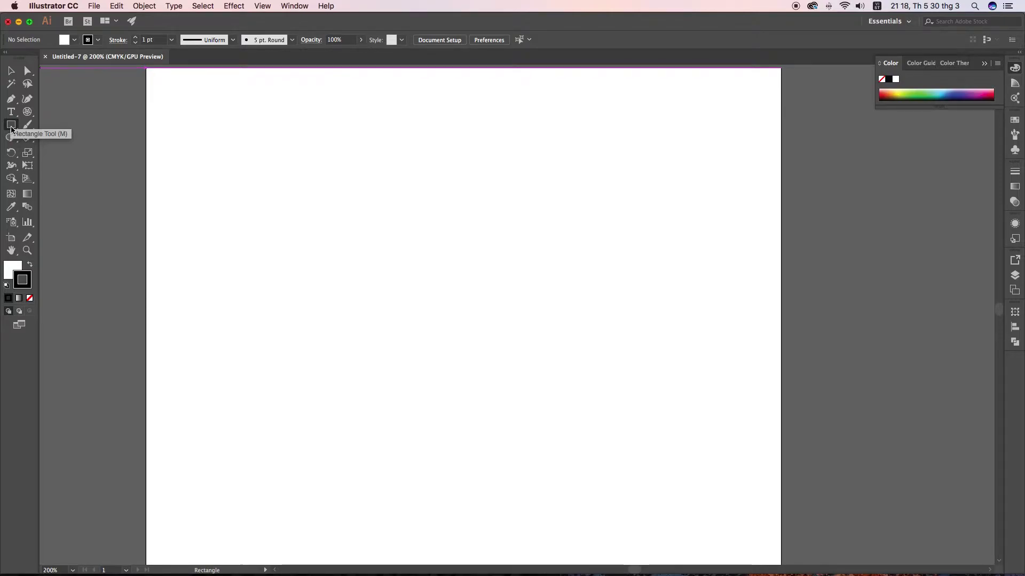
left_click(12, 125)
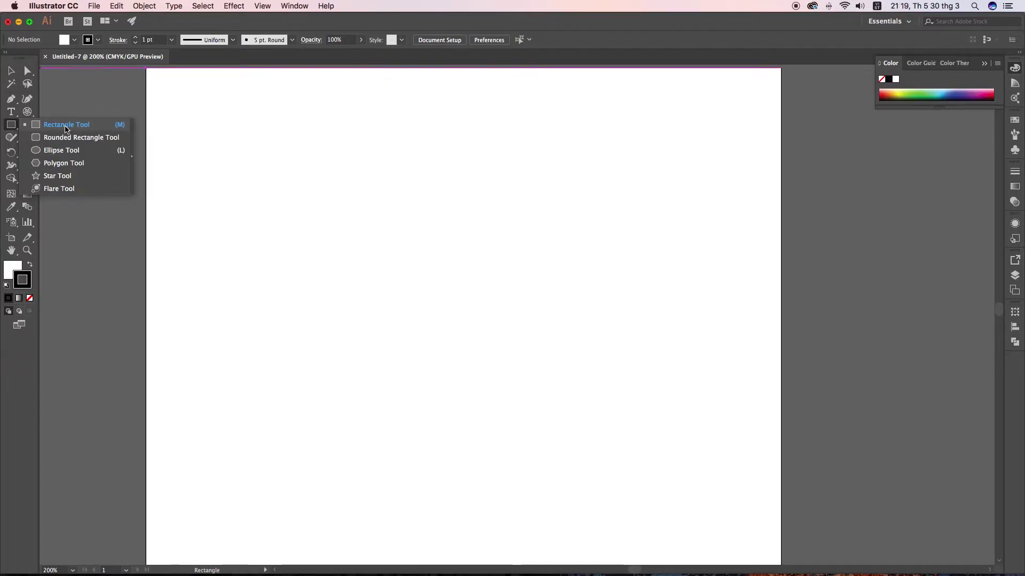
left_click(74, 127)
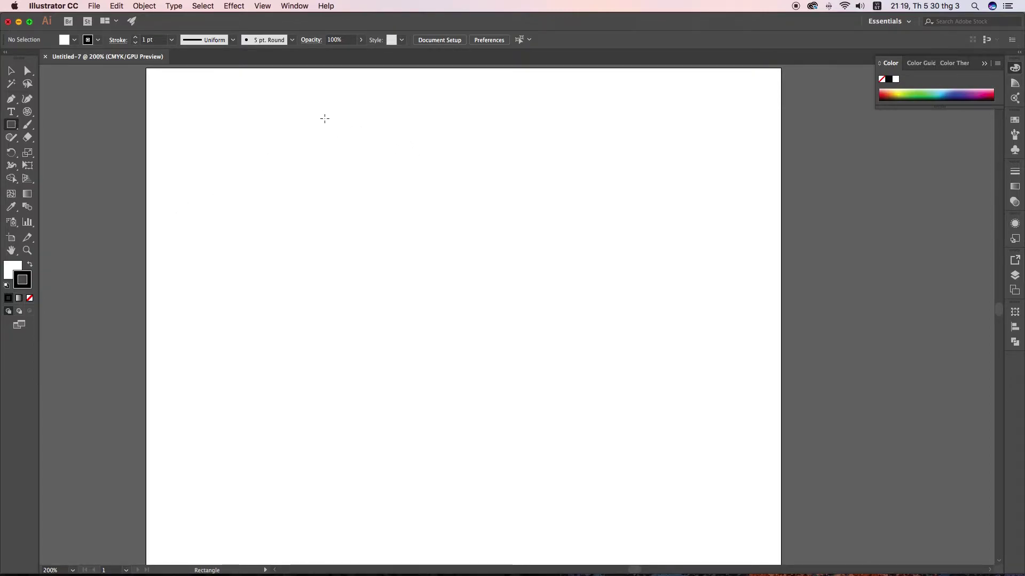
Step: Draw a 149.5 × 85.5 pt rectangle at the top left and collapse the Color panel
left_click_drag(325, 118, 487, 207)
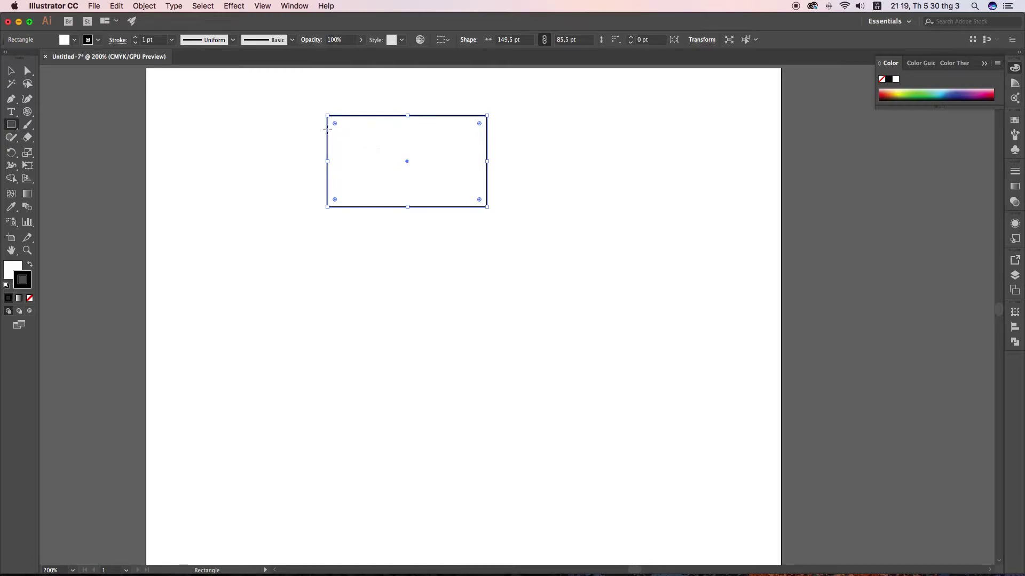
left_click(985, 64)
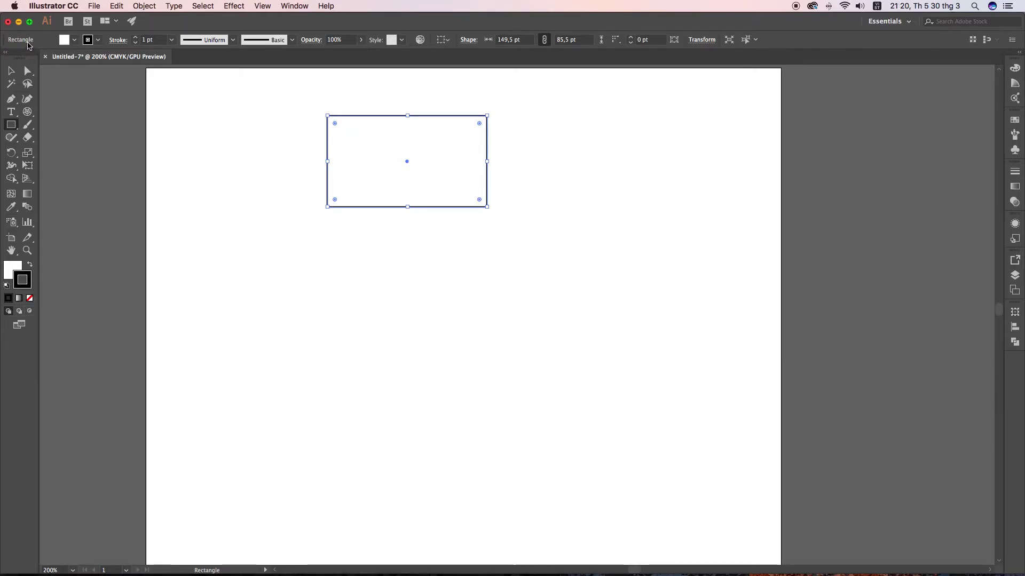
left_click(89, 114)
key("Escape")
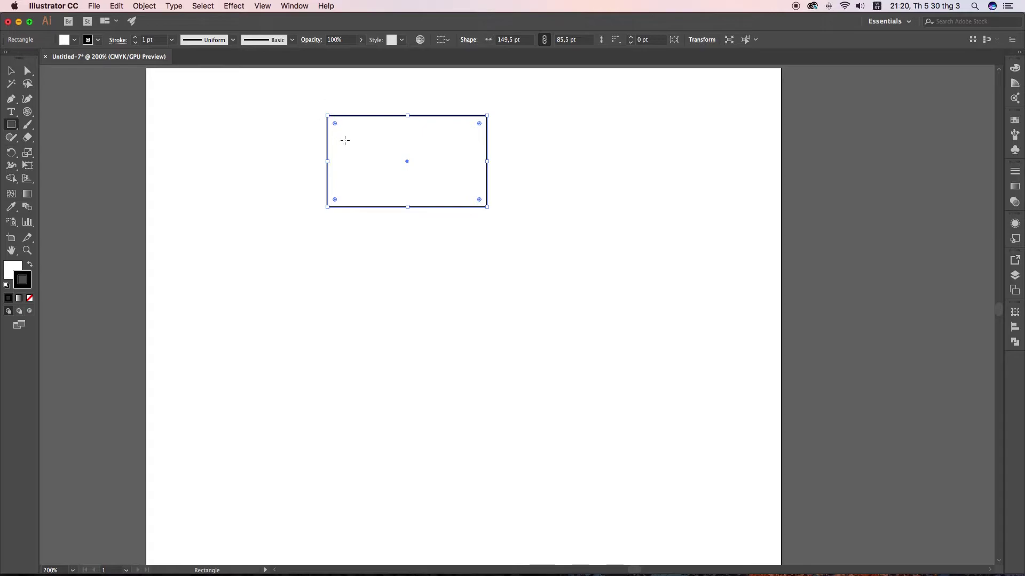
Step: Give the rectangle a red fill and a CMYK Yellow stroke
left_click(74, 39)
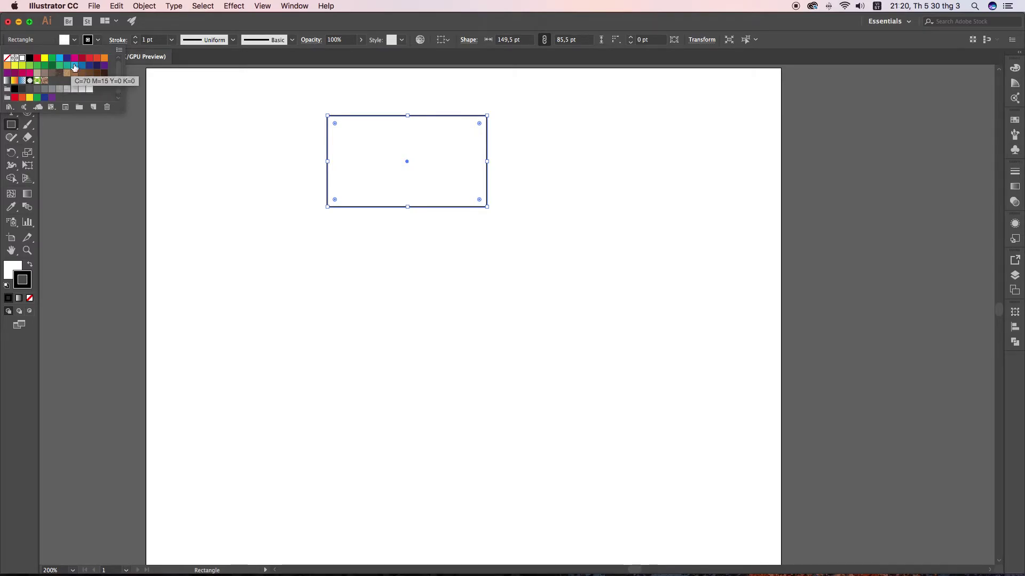
left_click(37, 58)
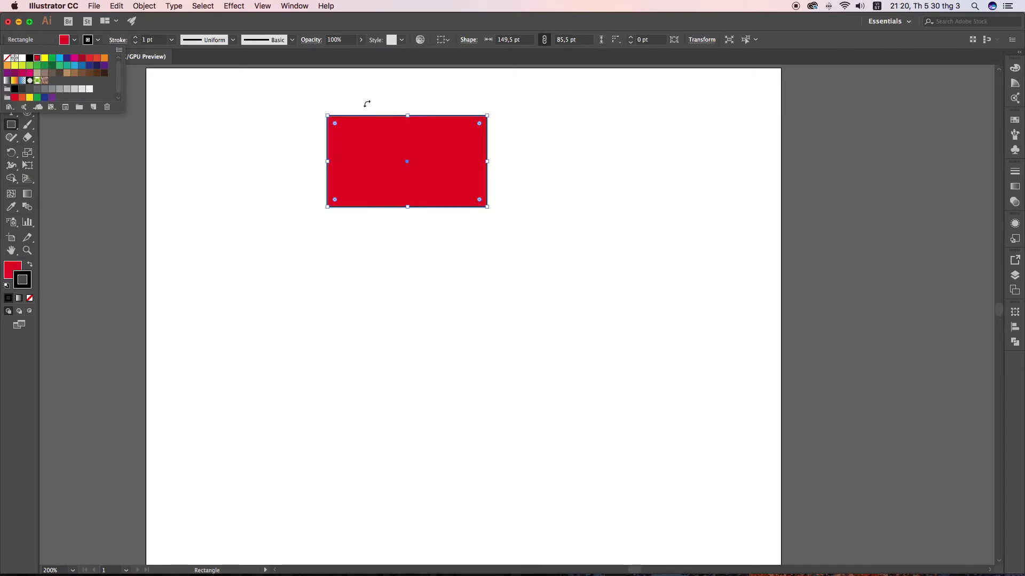
left_click(193, 24)
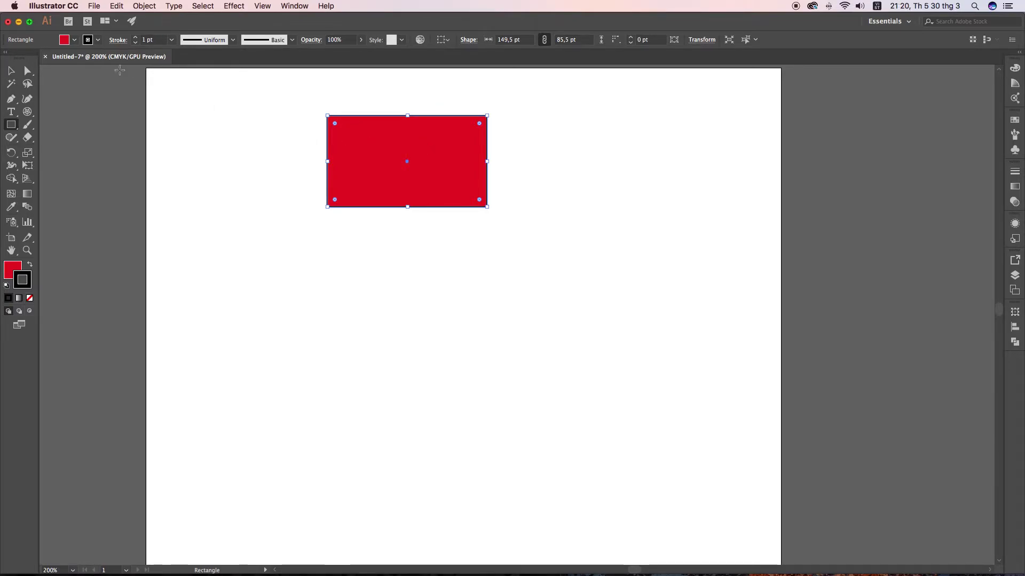
left_click(97, 40)
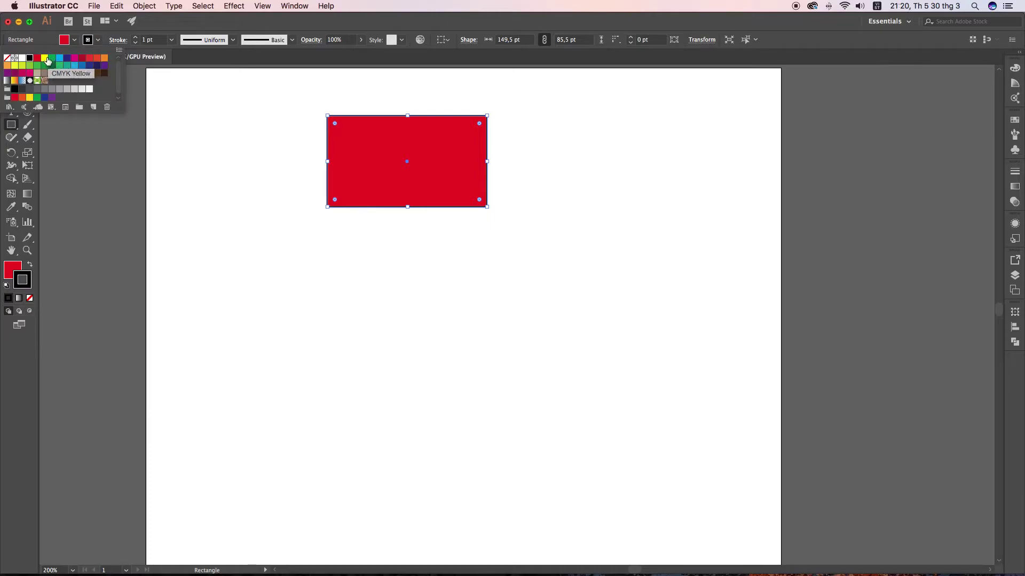
left_click(44, 59)
left_click(109, 132)
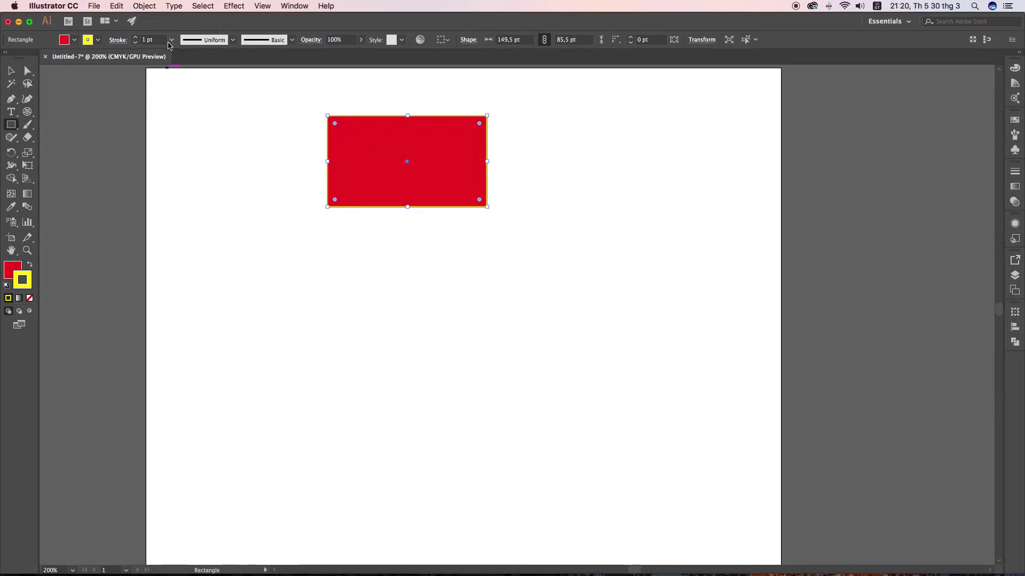
Step: Set the rectangle's stroke weight to 6 pt
left_click(135, 41)
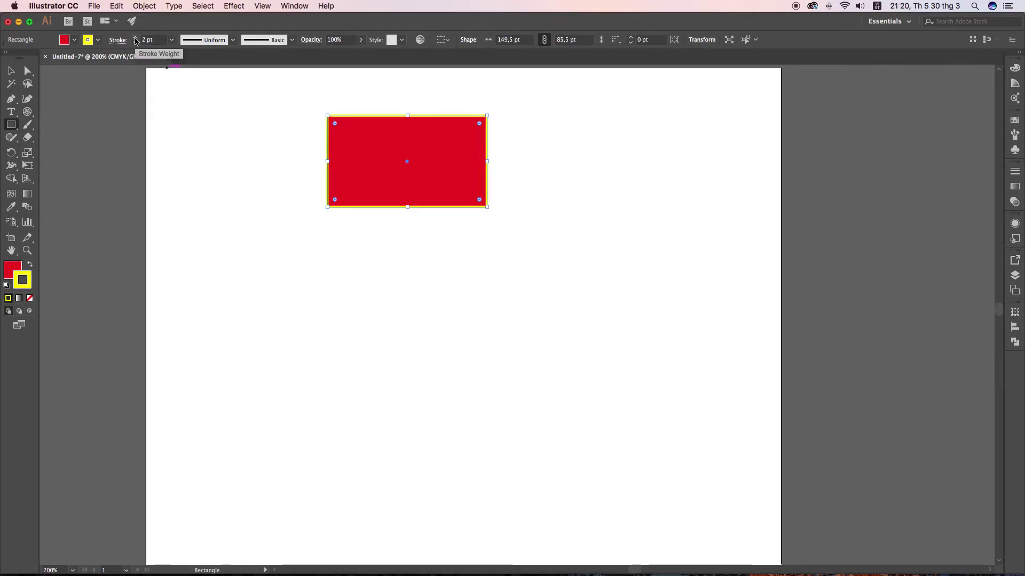
left_click(135, 41)
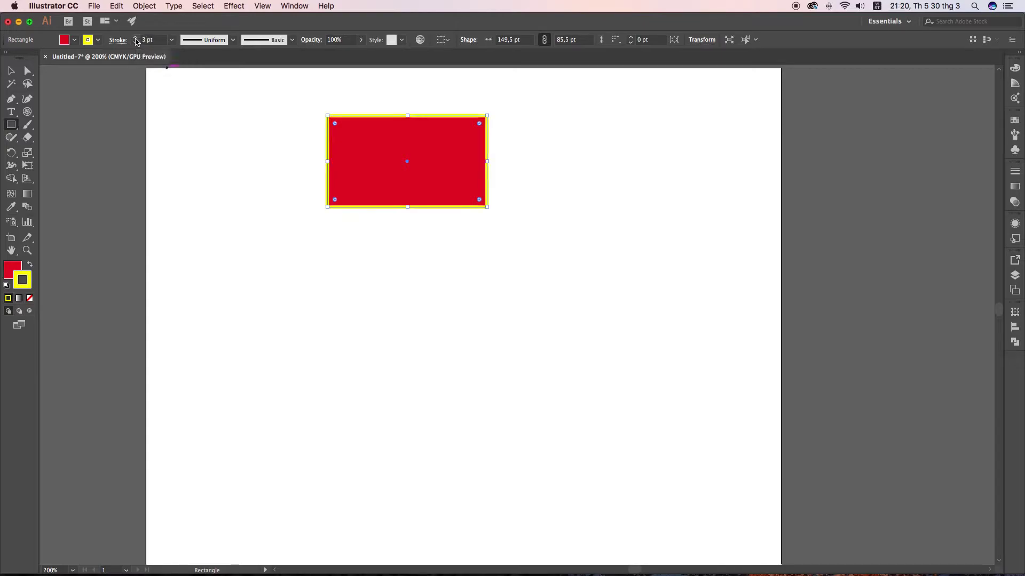
left_click(172, 41)
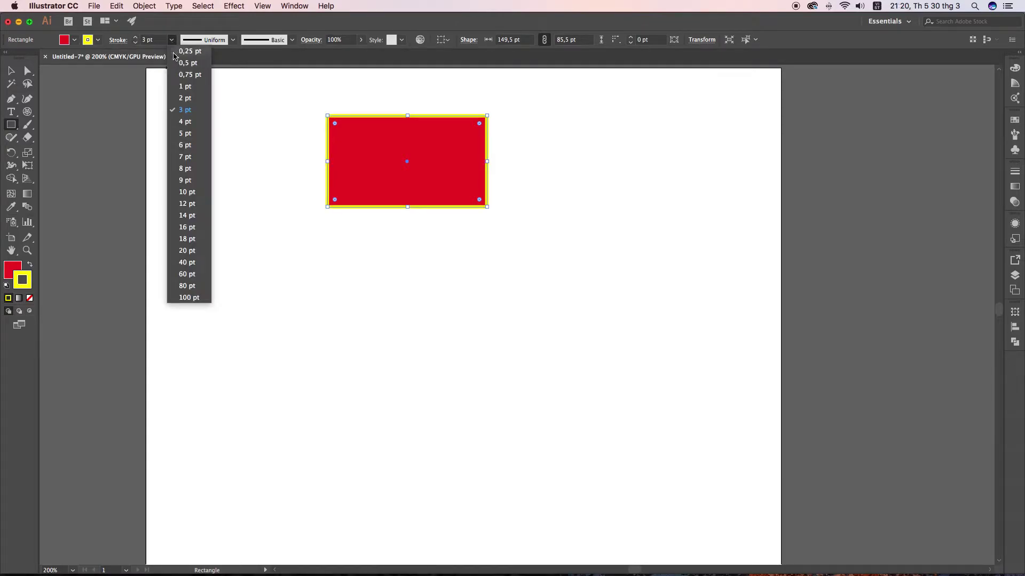
left_click(185, 145)
left_click(306, 305)
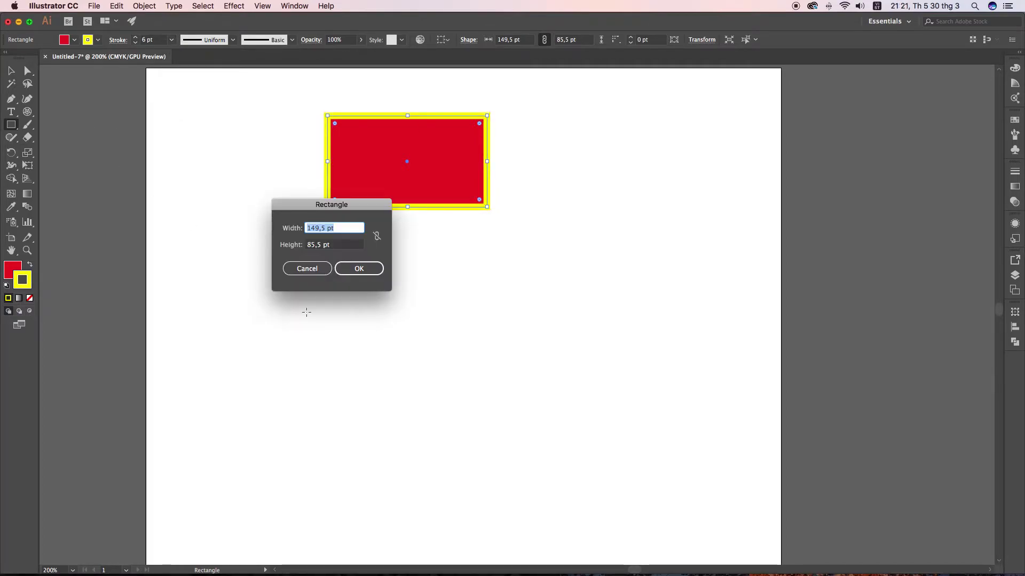
left_click(305, 270)
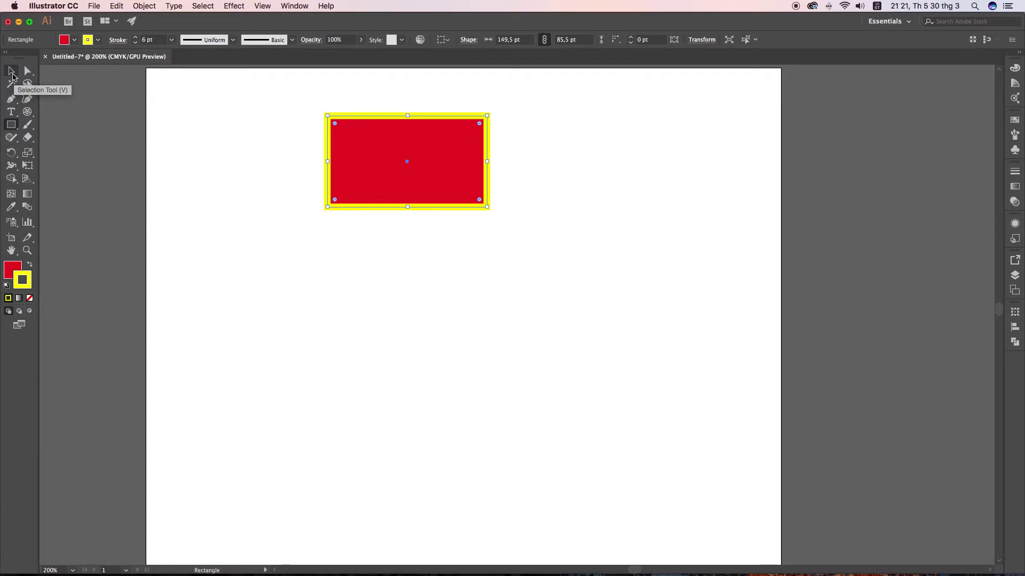
Step: Drag the red, yellow-outlined rectangle into the top-left corner of the A4 page
left_click(11, 72)
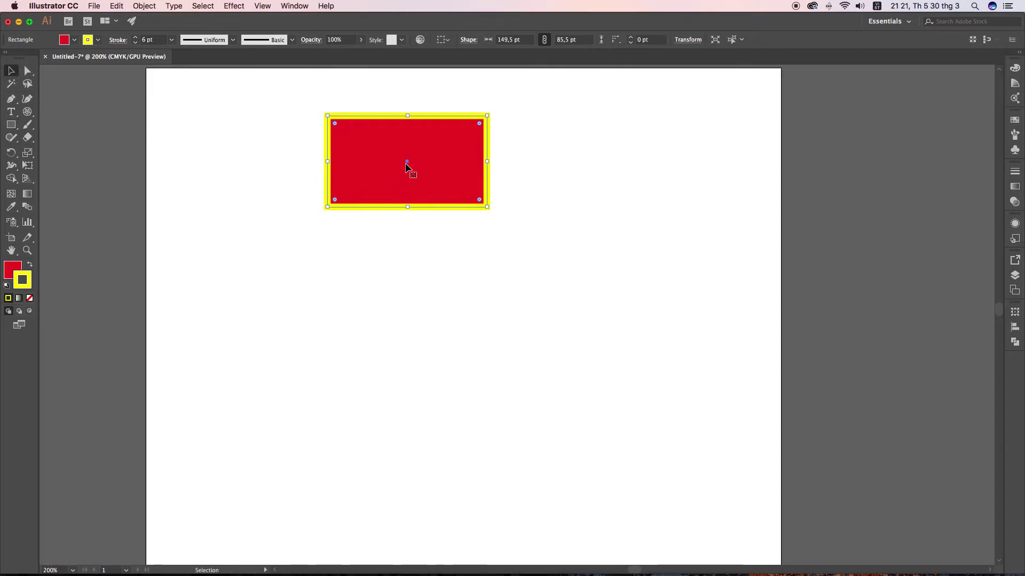
mouse_move(395, 171)
left_mouse_down()
mouse_move(279, 145)
mouse_move(324, 307)
mouse_move(605, 416)
mouse_move(597, 247)
mouse_move(247, 143)
left_mouse_up()
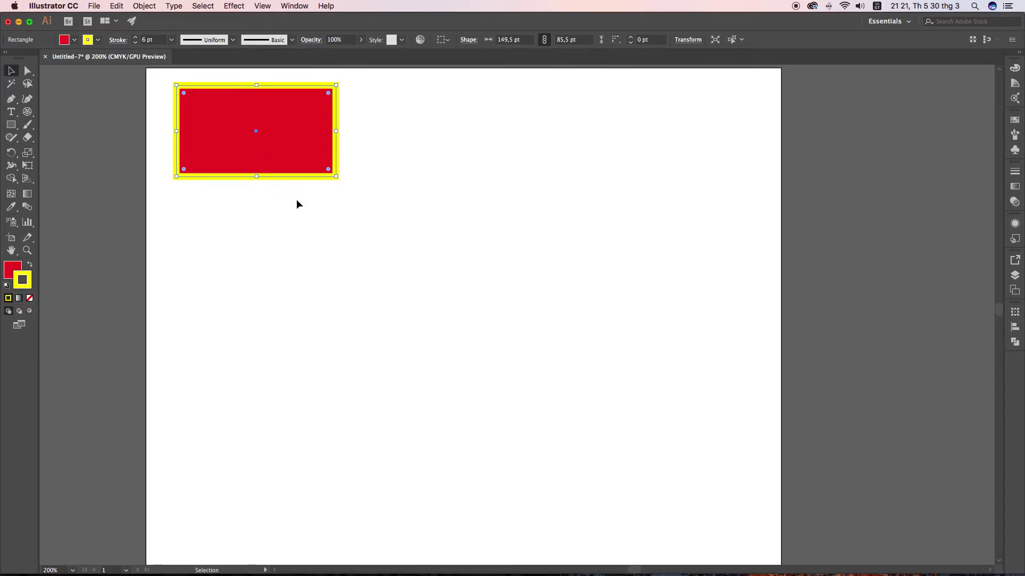
left_click(17, 128)
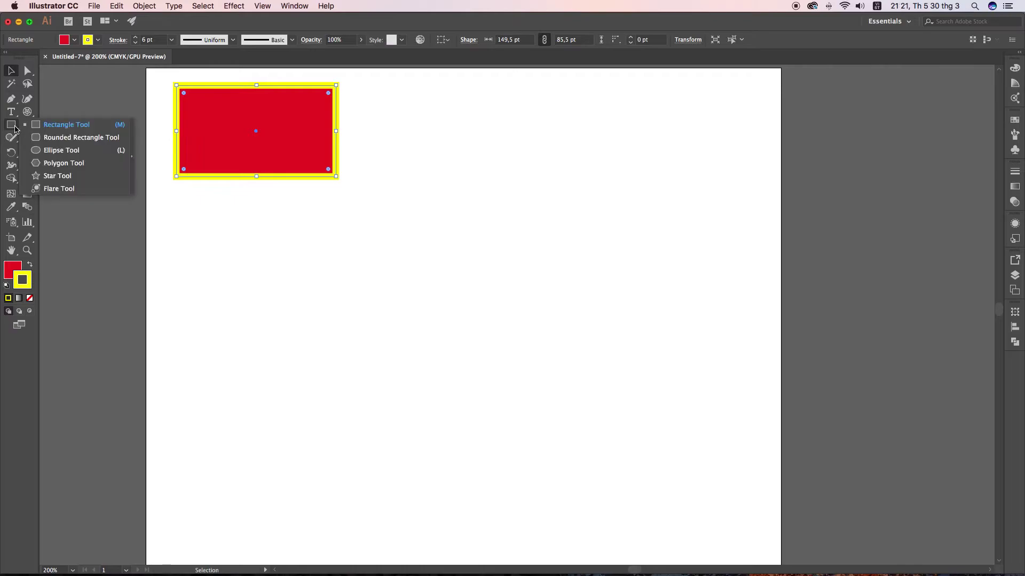
left_click(64, 125)
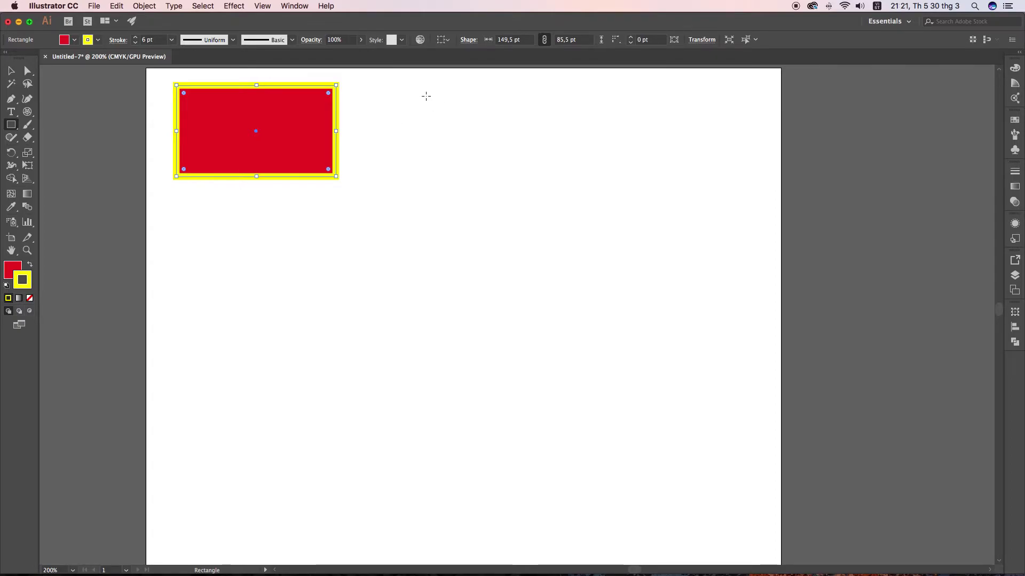
Step: Delete the tall rectangle drawn beside the red one and start a Shift-constrained square there
left_click_drag(385, 88, 601, 232)
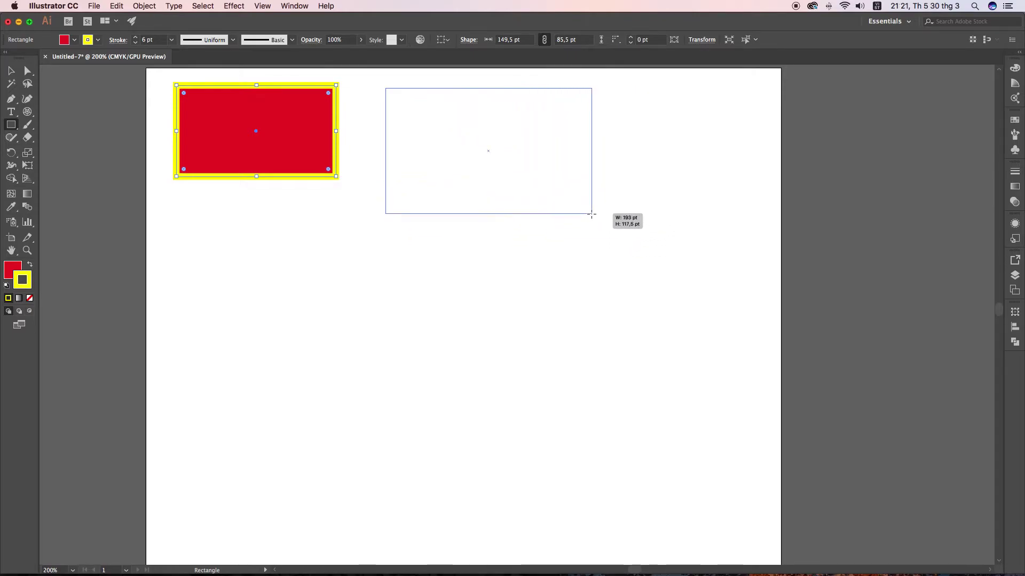
mouse_move(600, 233)
left_mouse_down()
mouse_move(711, 213)
mouse_move(463, 327)
left_mouse_up()
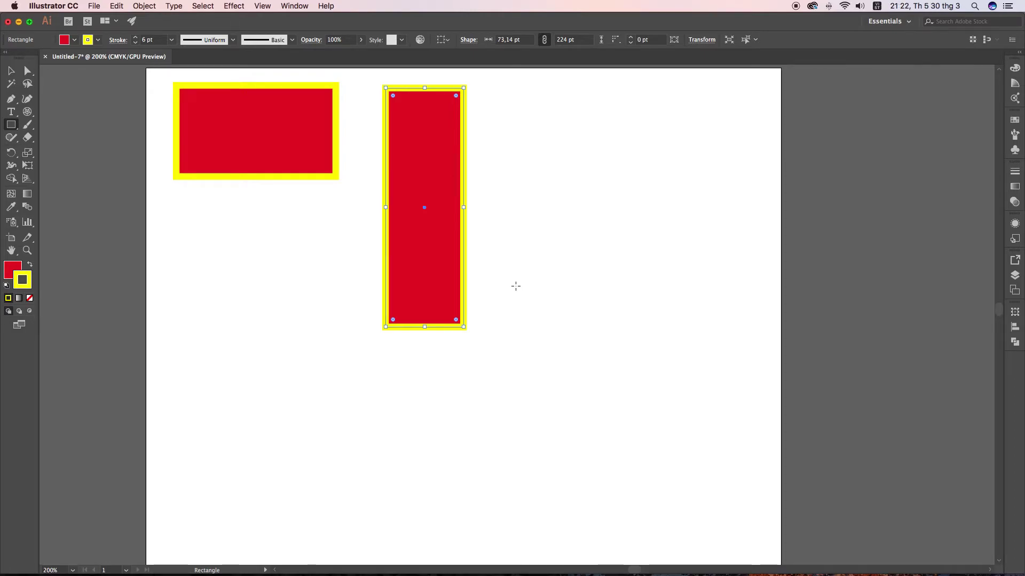
key("BackSpace")
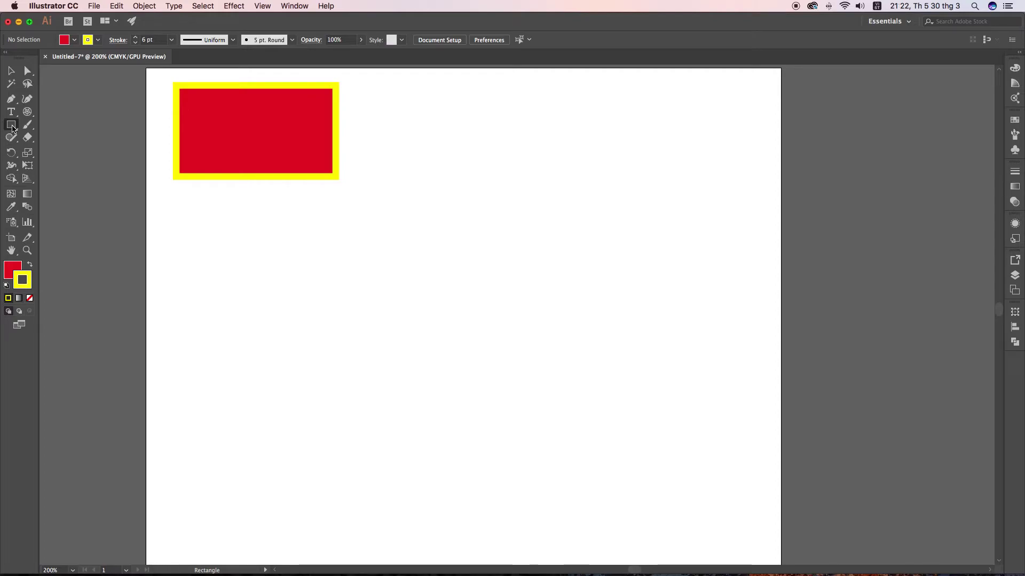
left_click_drag(12, 128, 58, 126)
mouse_move(389, 86)
left_mouse_down()
mouse_move(441, 133)
mouse_move(589, 187)
mouse_move(535, 177)
mouse_move(590, 231)
mouse_move(513, 195)
mouse_move(434, 130)
mouse_move(600, 251)
mouse_move(521, 216)
mouse_move(646, 307)
mouse_move(457, 160)
mouse_move(613, 266)
mouse_move(574, 270)
mouse_move(490, 184)
mouse_move(493, 201)
mouse_move(527, 217)
left_mouse_up()
key("shift")
key("shift")
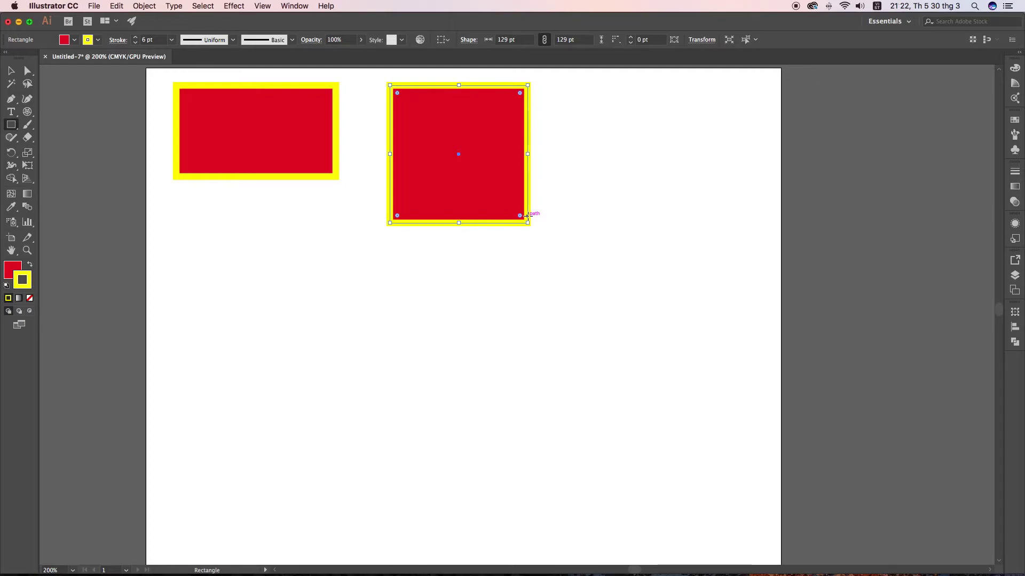
Step: Fill the 129 × 129 pt square with CMYK Green
left_click(74, 39)
left_click(52, 59)
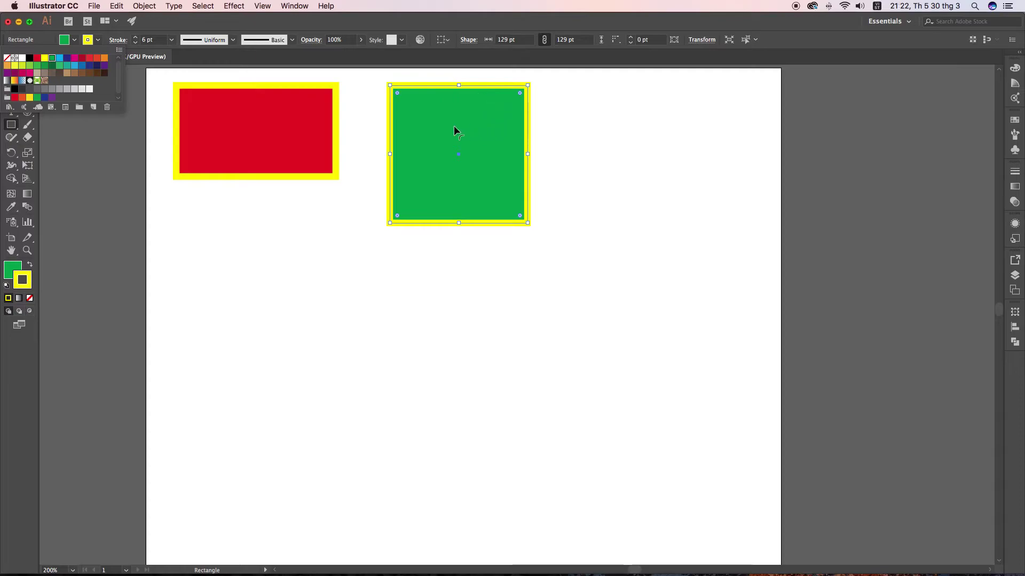
Step: Give the green square a blue stroke and move it right, near the top of the page
left_click(98, 39)
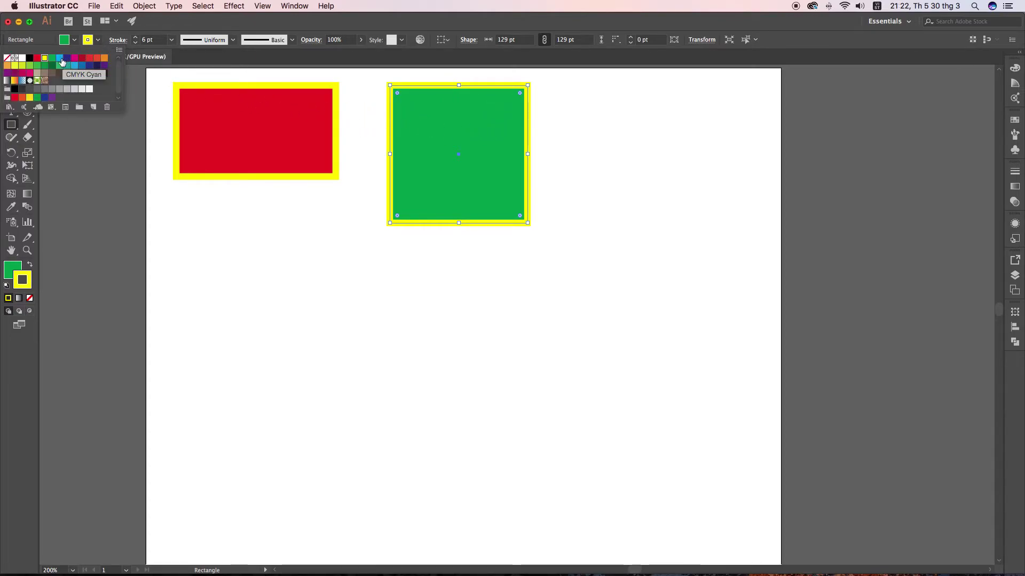
left_click(60, 58)
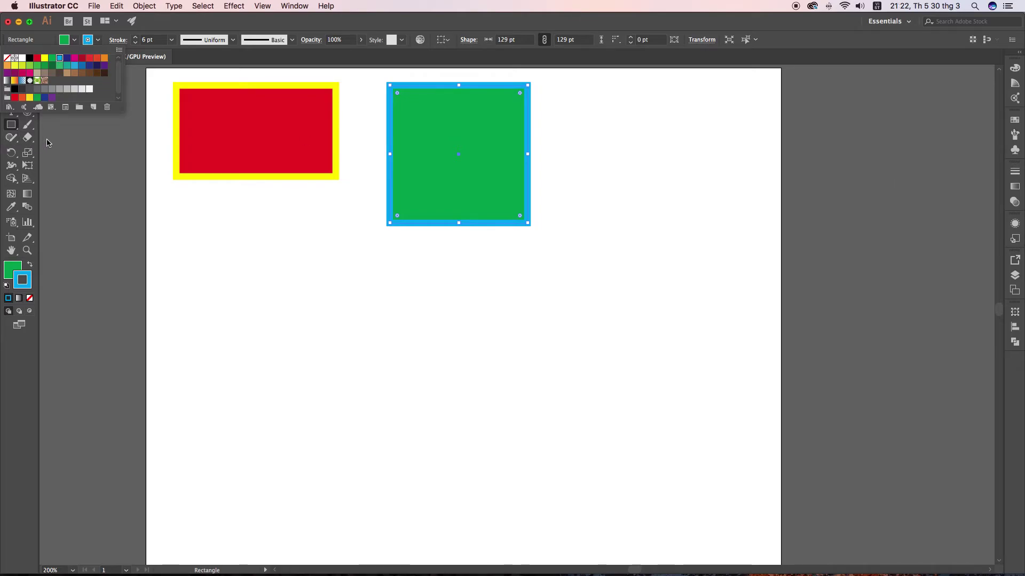
left_click(66, 146)
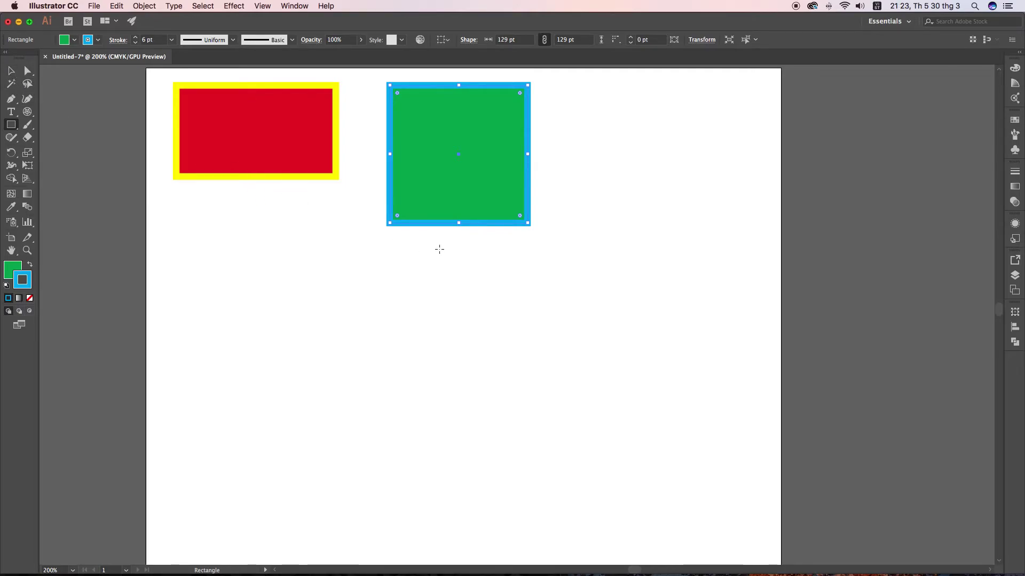
key("v")
mouse_move(437, 183)
left_mouse_down()
mouse_move(473, 190)
mouse_move(577, 177)
mouse_move(499, 174)
mouse_move(574, 176)
left_mouse_up()
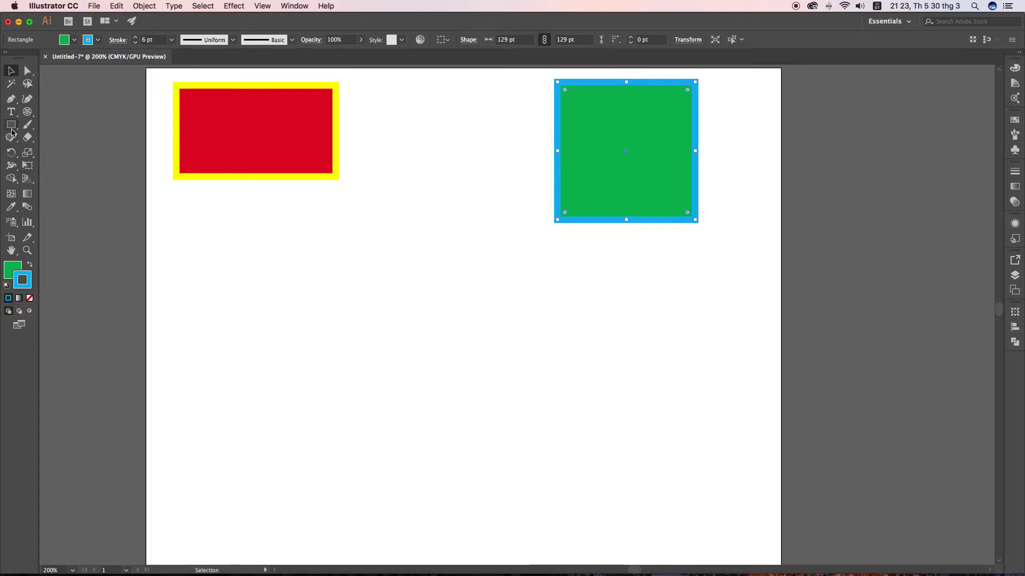
Step: Draw a tall ellipse, a wide ellipse and a 134.5 pt circle, all green with blue outlines
left_click(11, 124)
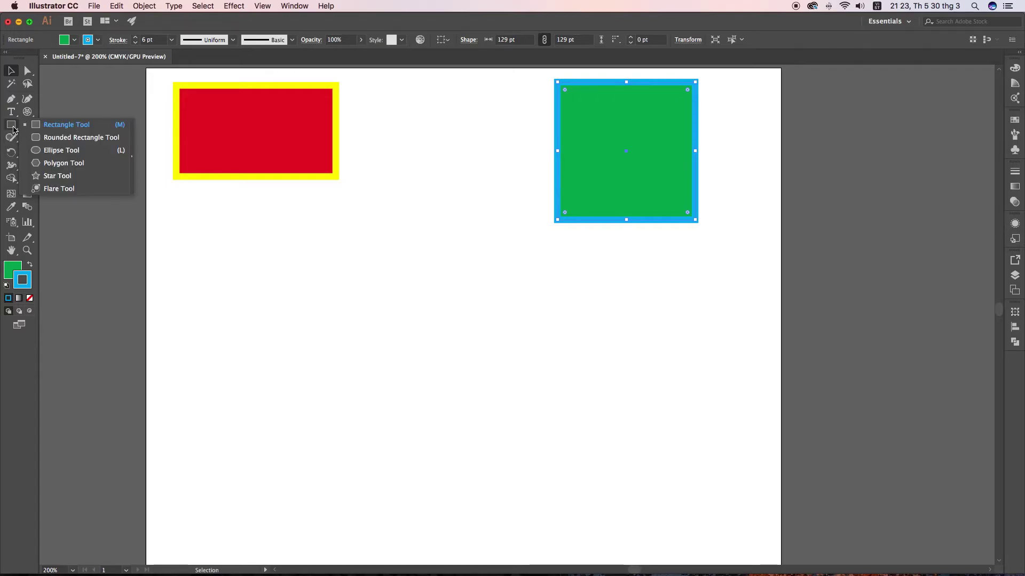
left_click(64, 152)
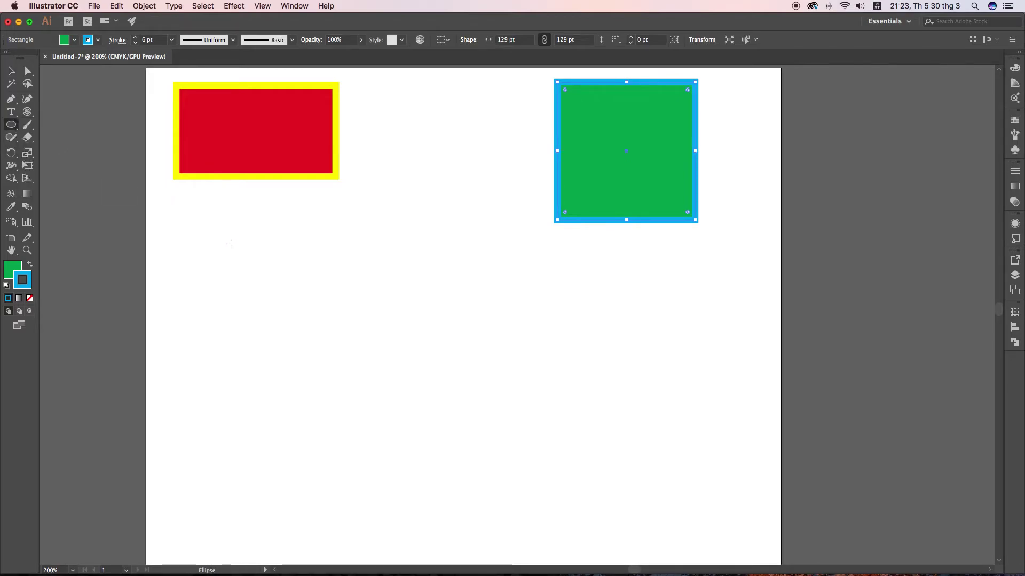
mouse_move(209, 262)
left_mouse_down()
mouse_move(291, 403)
mouse_move(295, 437)
left_mouse_up()
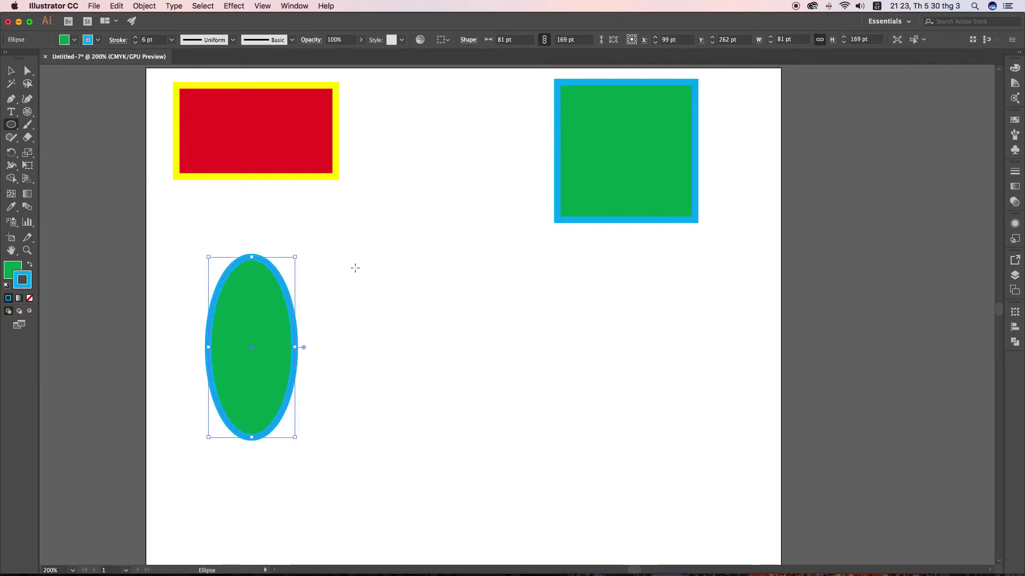
left_click_drag(354, 268, 563, 358)
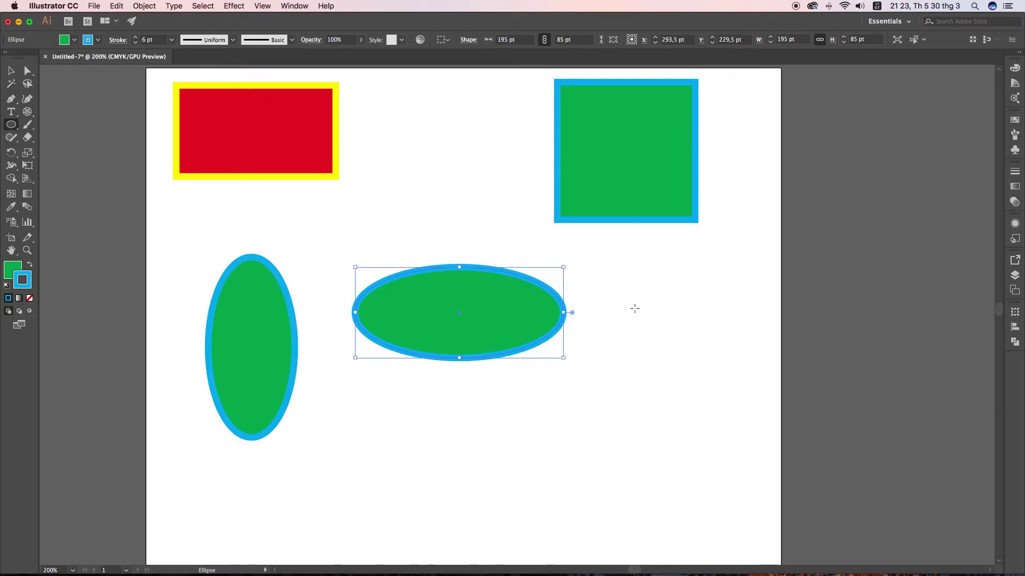
left_click_drag(621, 279, 717, 414)
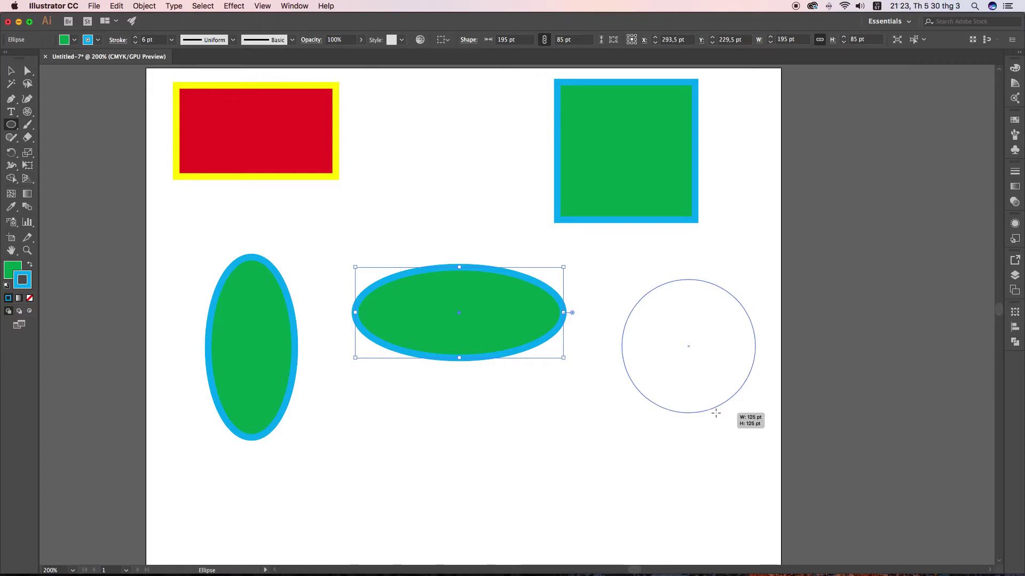
left_click_drag(716, 415, 722, 423)
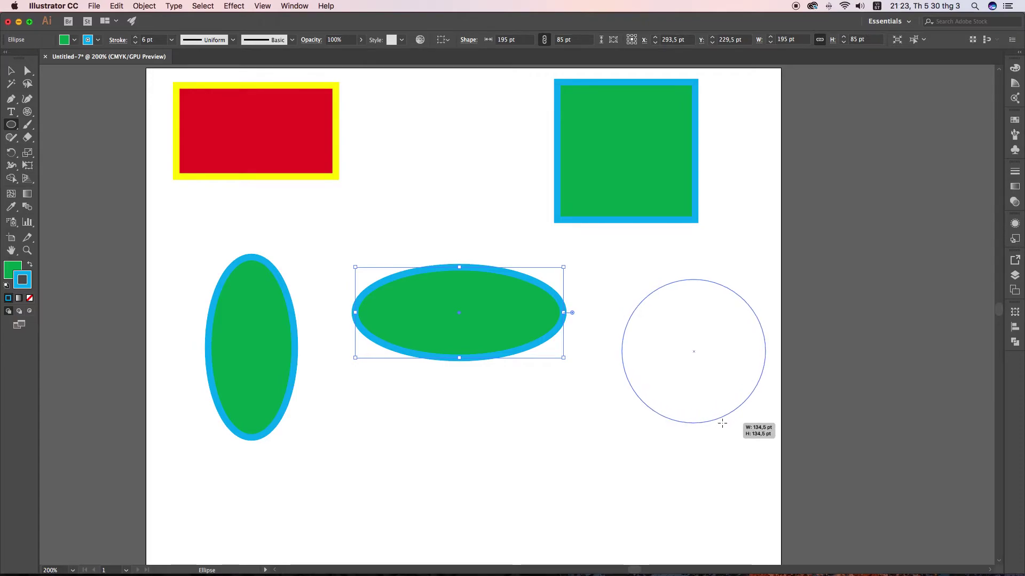
left_click_drag(722, 423, 722, 424)
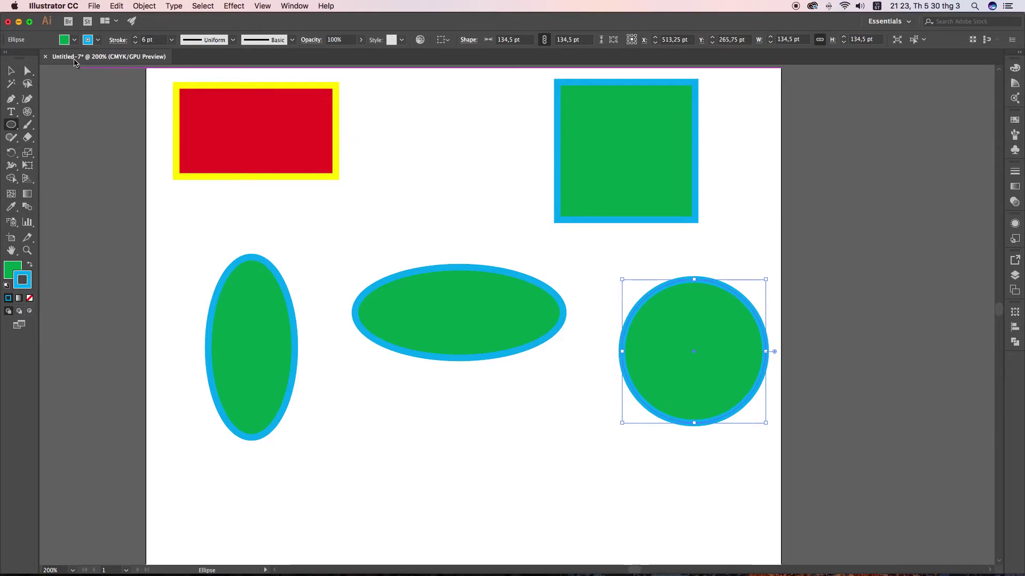
Step: Give the circle a magenta fill and set its stroke to None
left_click(76, 41)
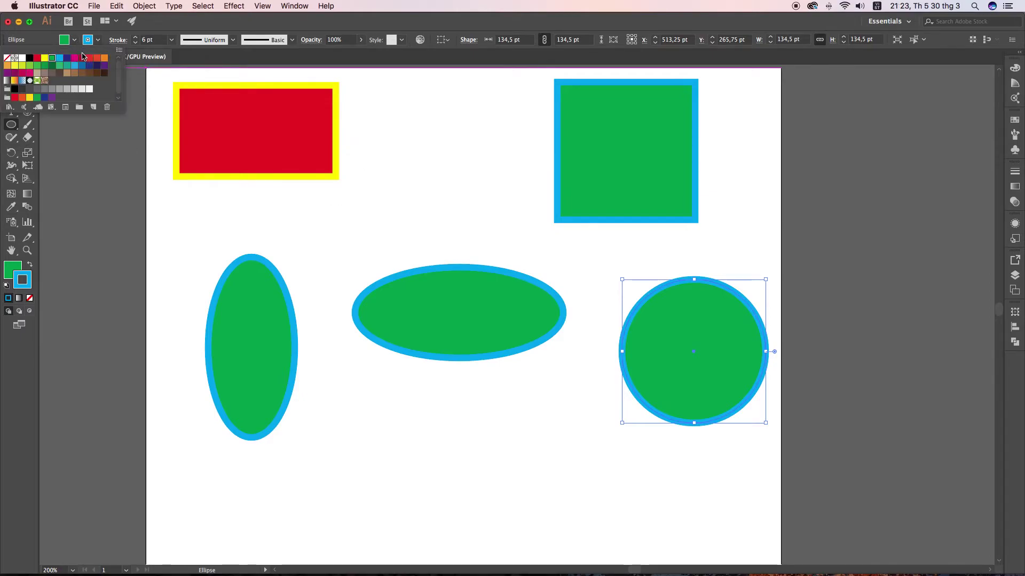
left_click(75, 57)
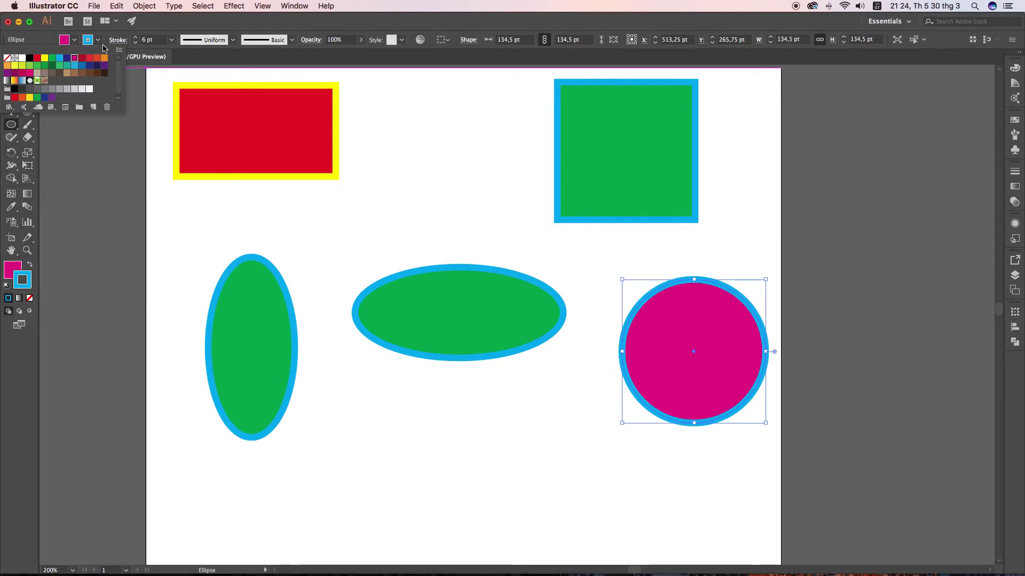
key("Escape")
left_click(135, 44)
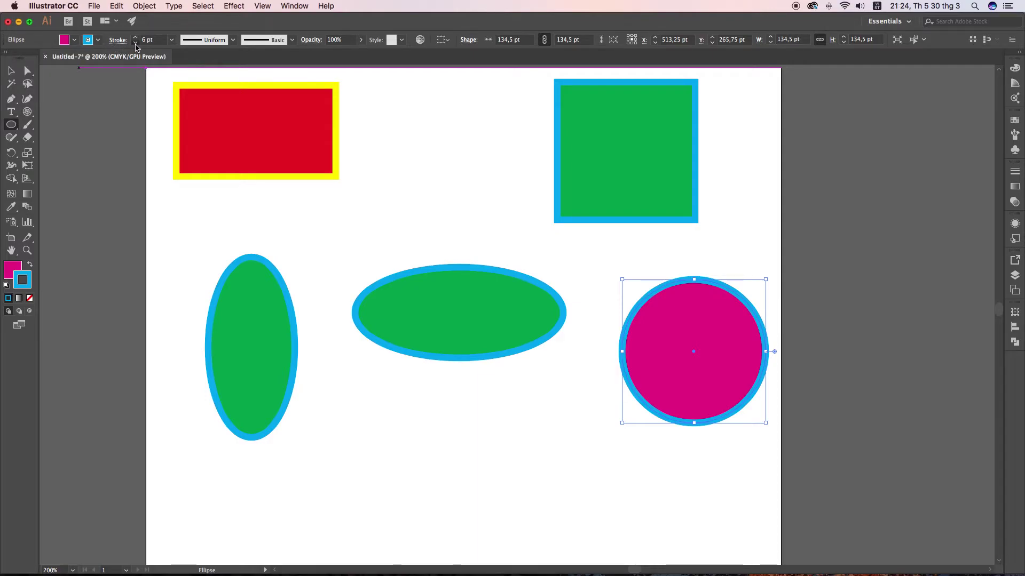
left_click(135, 43)
left_click(135, 44)
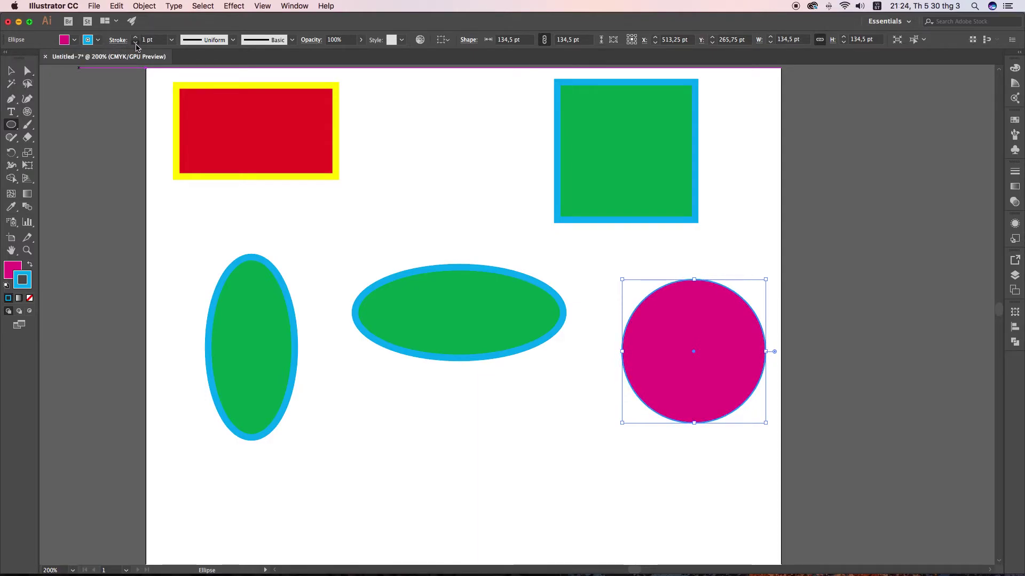
left_click(136, 44)
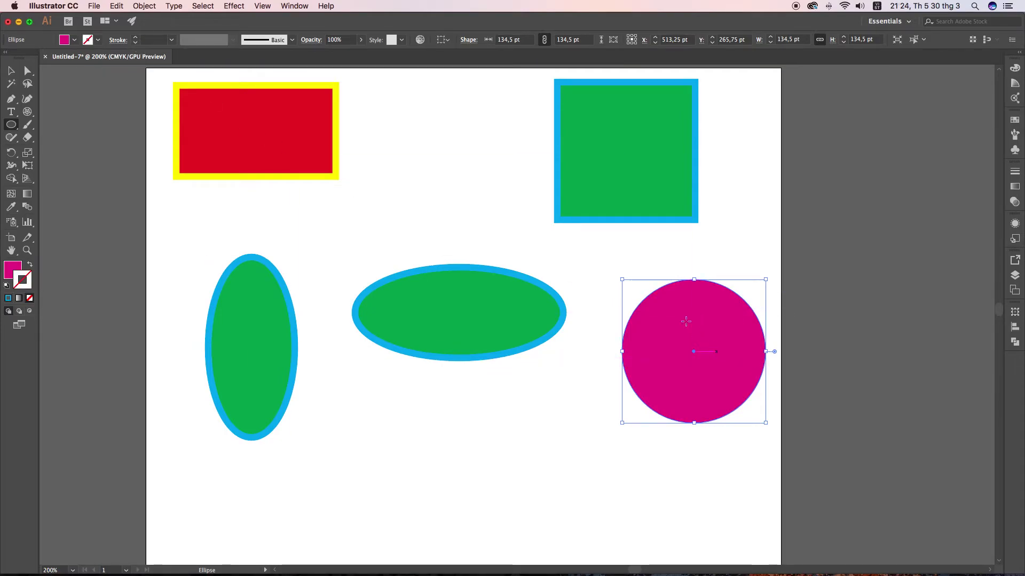
left_click(135, 37)
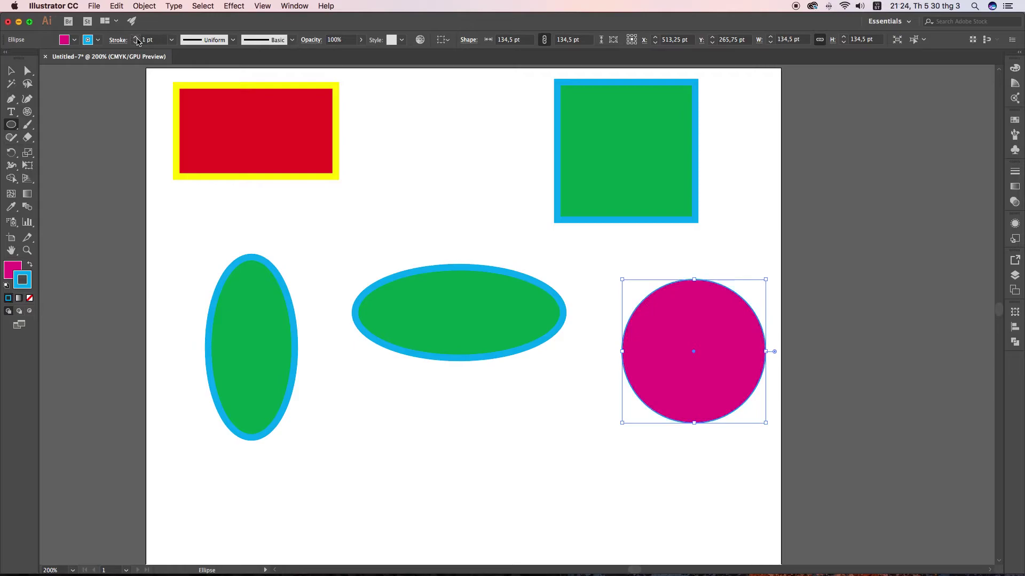
left_click(98, 40)
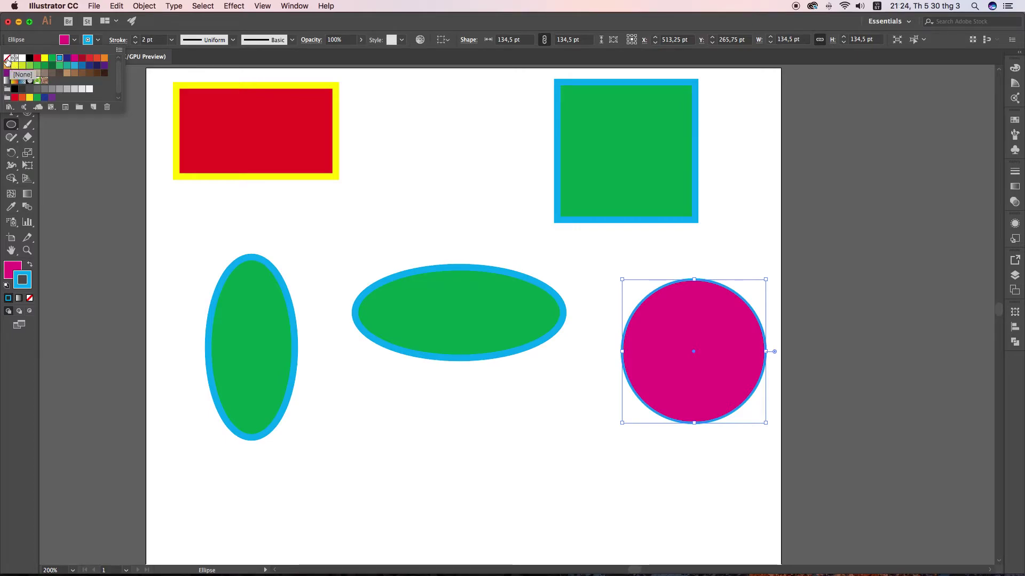
left_click(7, 59)
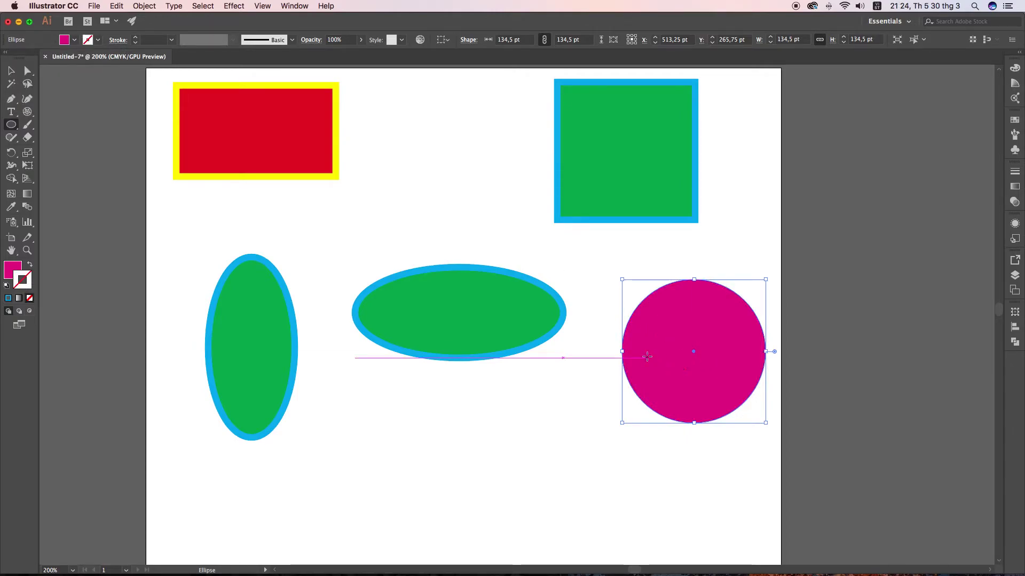
Step: Nudge the magenta circle slightly up and to the left, then deselect it
key("v")
left_click(566, 471)
left_click_drag(696, 388, 681, 366)
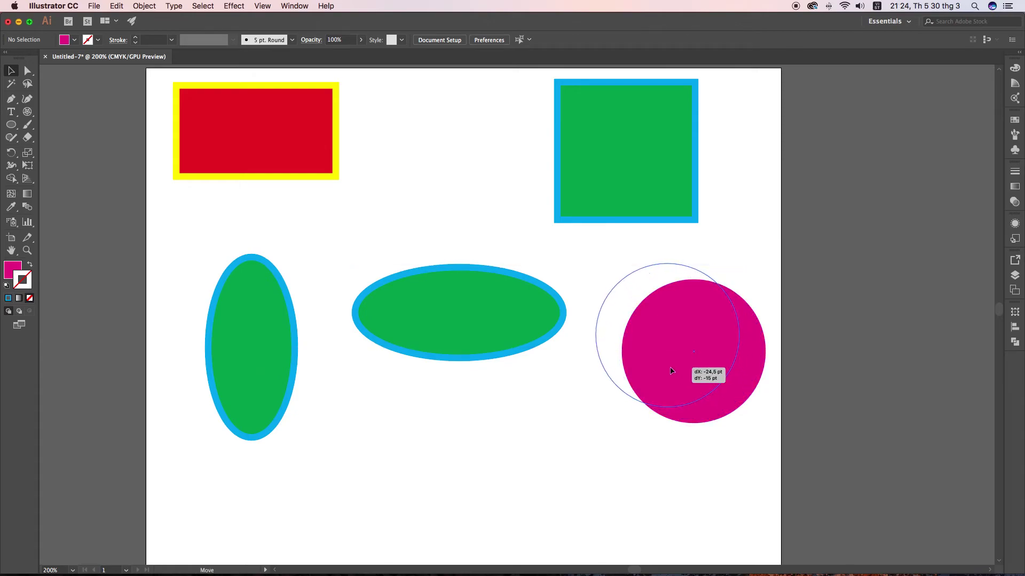
left_click(657, 428)
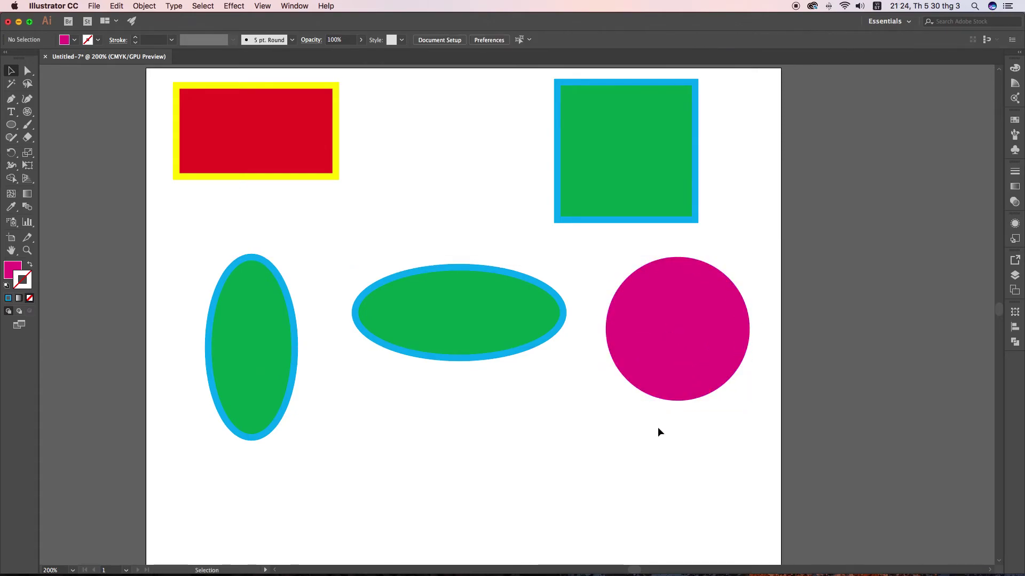
Step: Switch to the Polygon Tool, dismissing its options dialog without drawing
left_click_drag(13, 127, 57, 162)
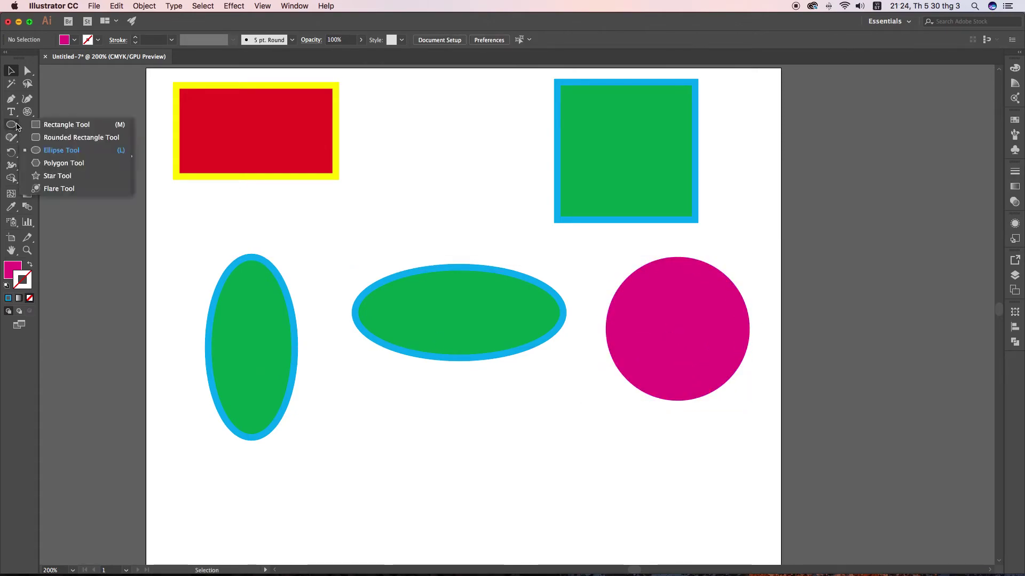
left_click(67, 165)
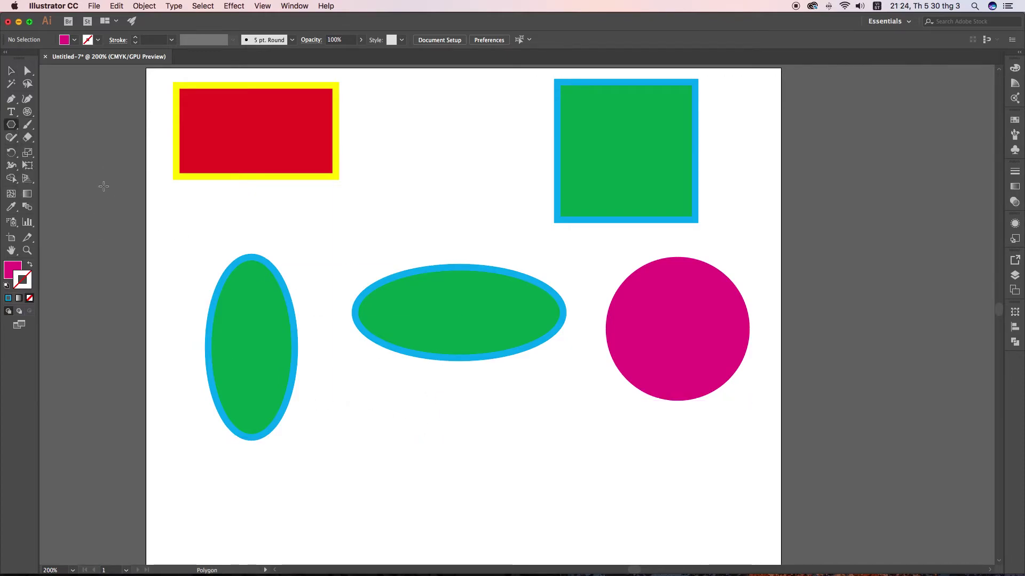
left_click_drag(11, 124, 48, 167)
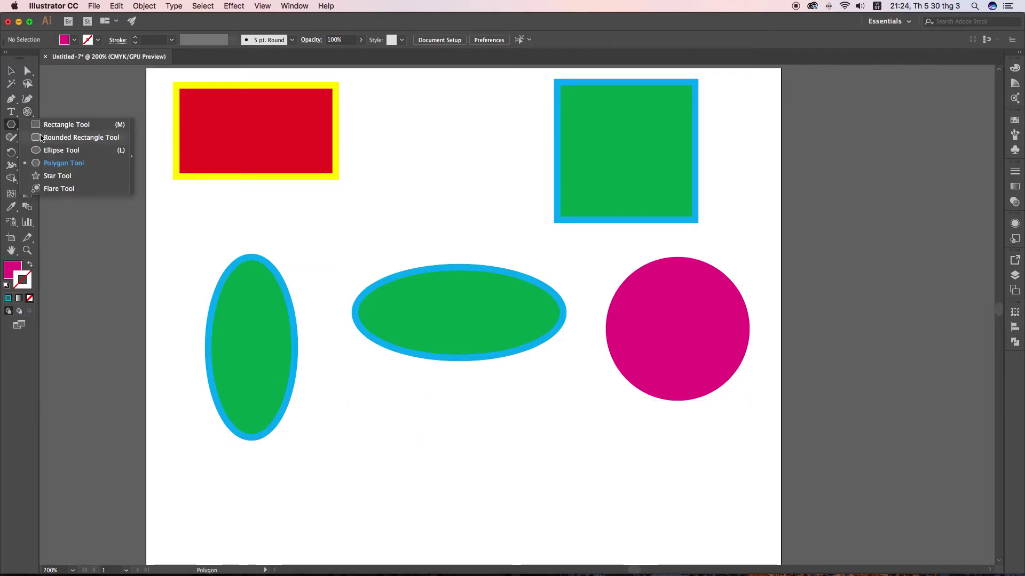
left_click(56, 164)
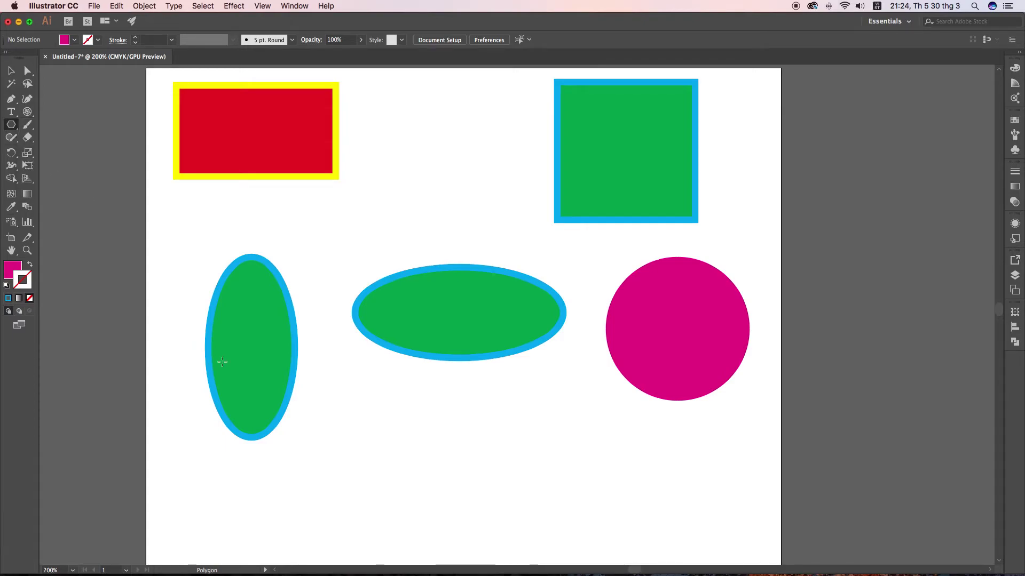
left_click(402, 442)
left_click(266, 308)
Step: Draw a magenta hexagon of about 93 × 95 pt and move it below the green ovals
left_click_drag(350, 388, 393, 423)
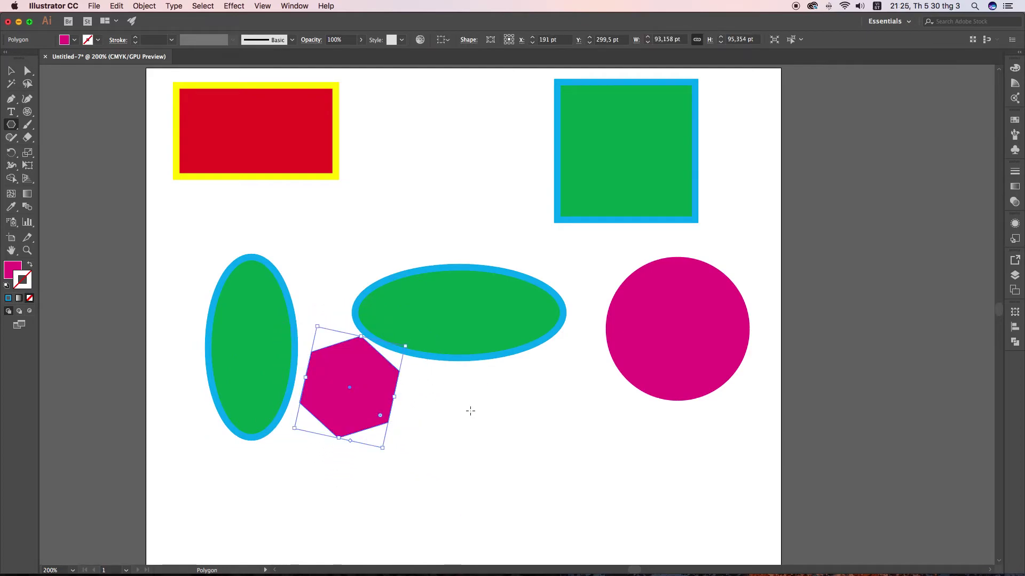
key("v")
mouse_move(363, 385)
left_mouse_down()
mouse_move(419, 450)
mouse_move(565, 447)
mouse_move(333, 446)
mouse_move(337, 459)
left_mouse_up()
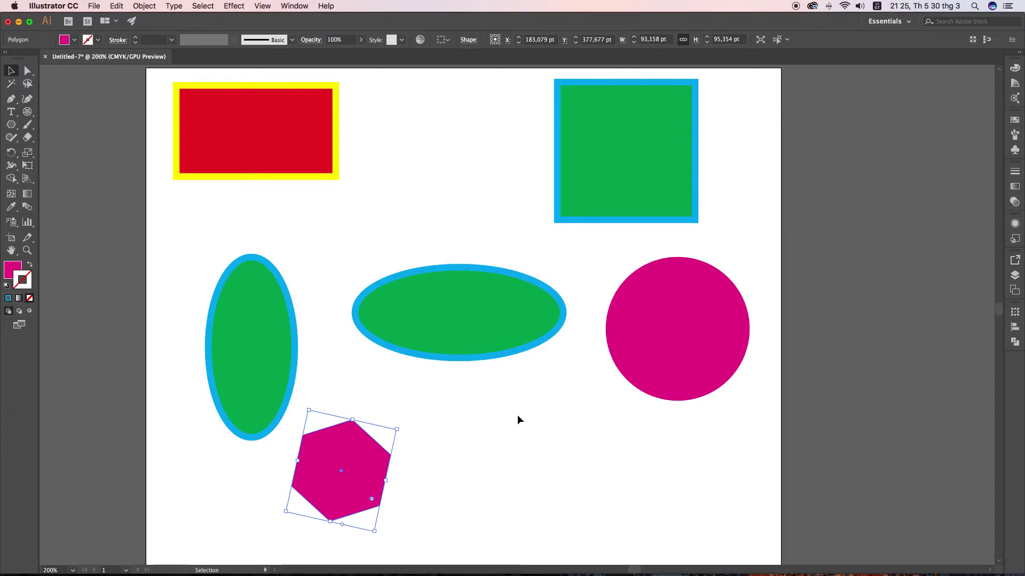
left_click_drag(522, 435, 529, 330)
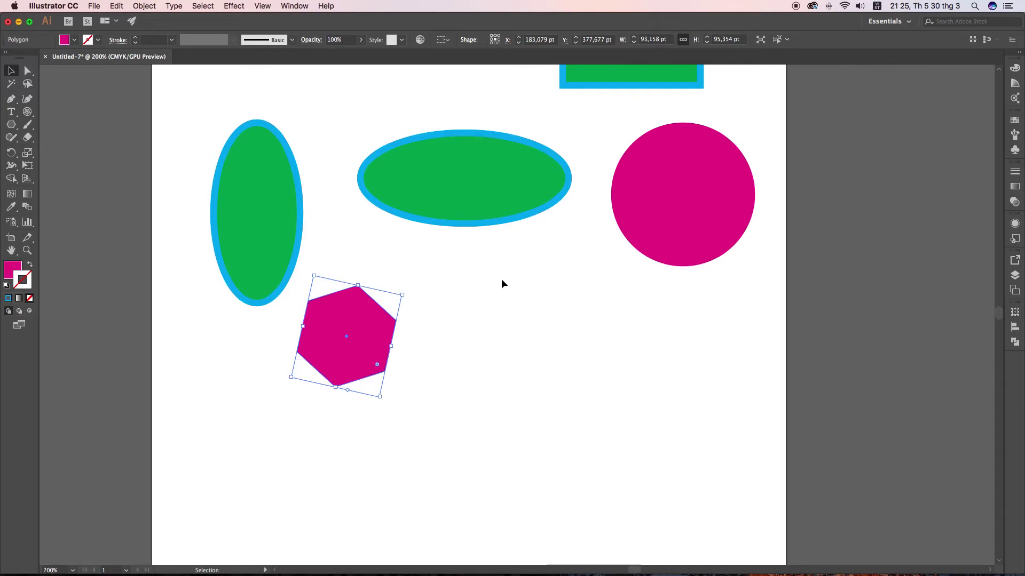
Step: Draw an upright magenta hexagon, about 97.9 × 84.8 pt, right of the first
key("space")
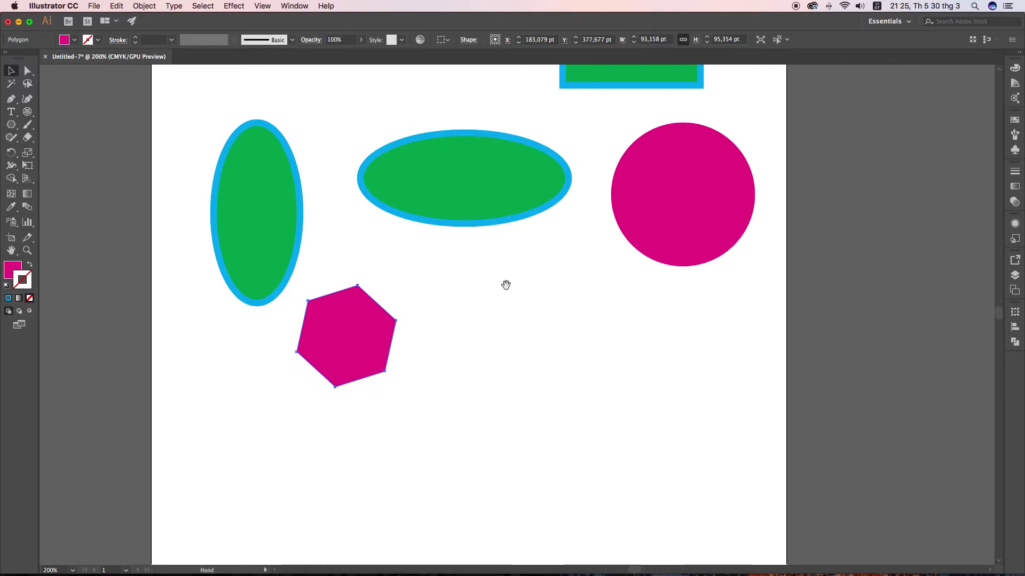
key("space")
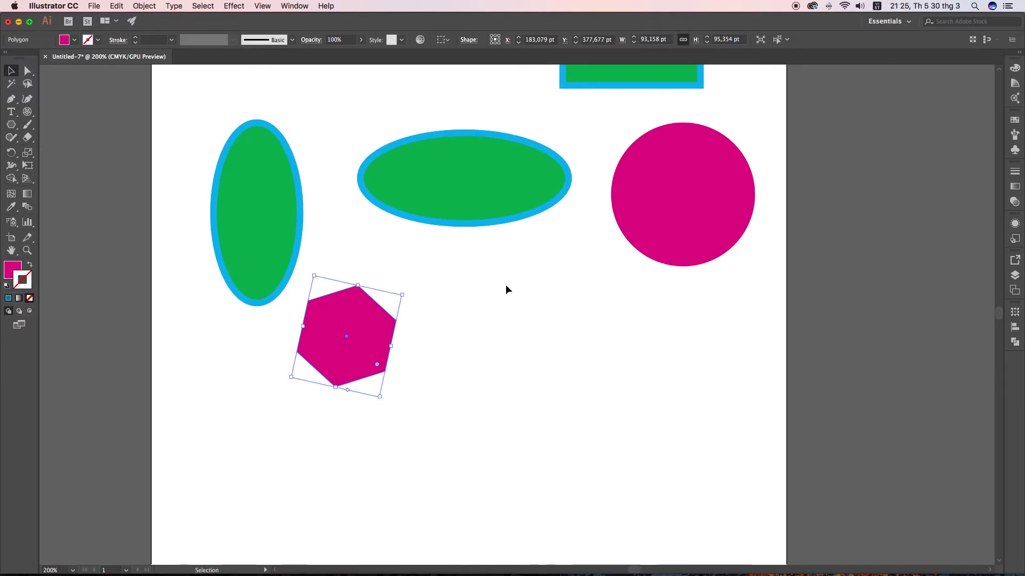
key("space")
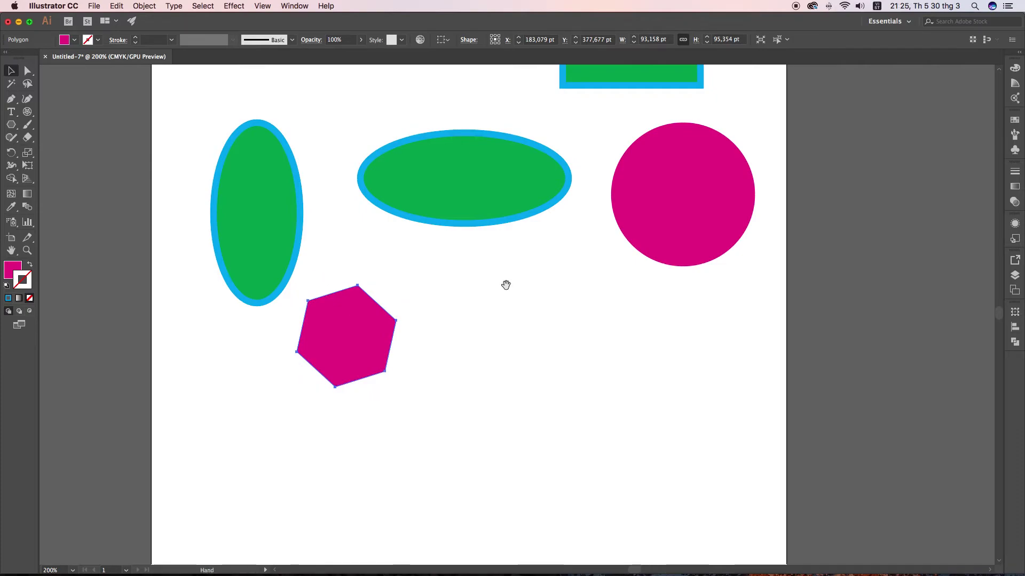
left_click_drag(515, 401, 517, 336)
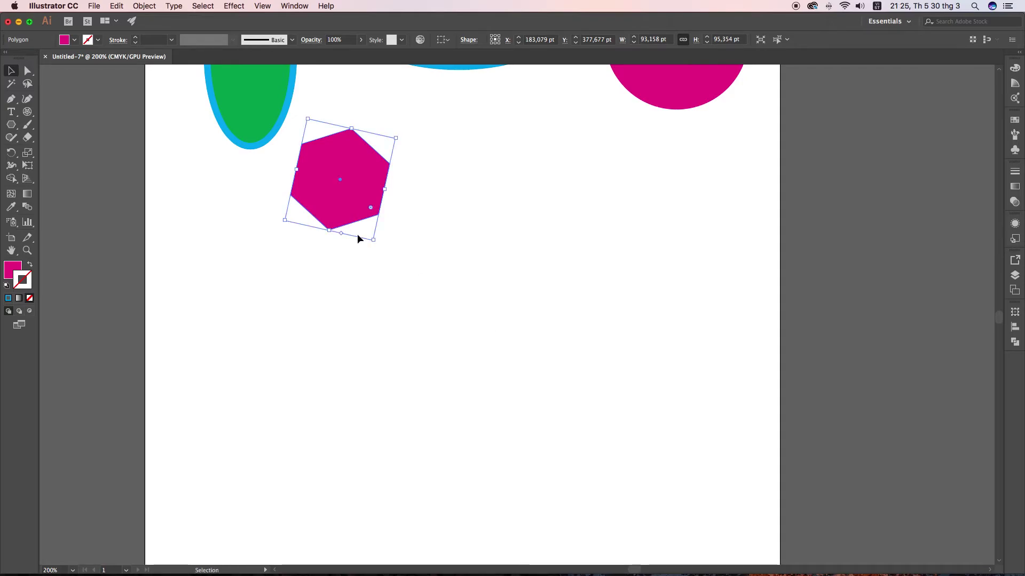
left_click(10, 125)
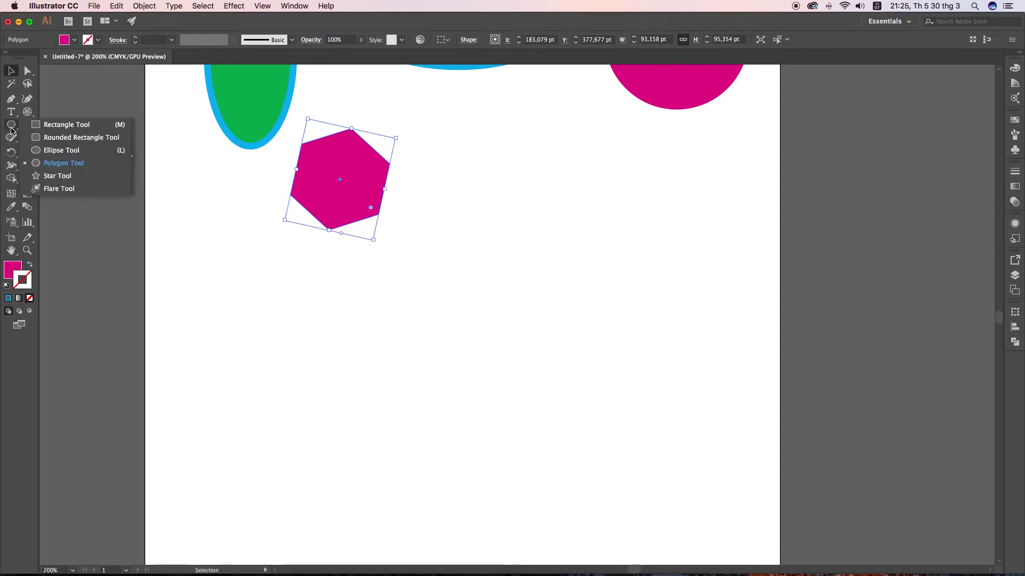
left_click(49, 163)
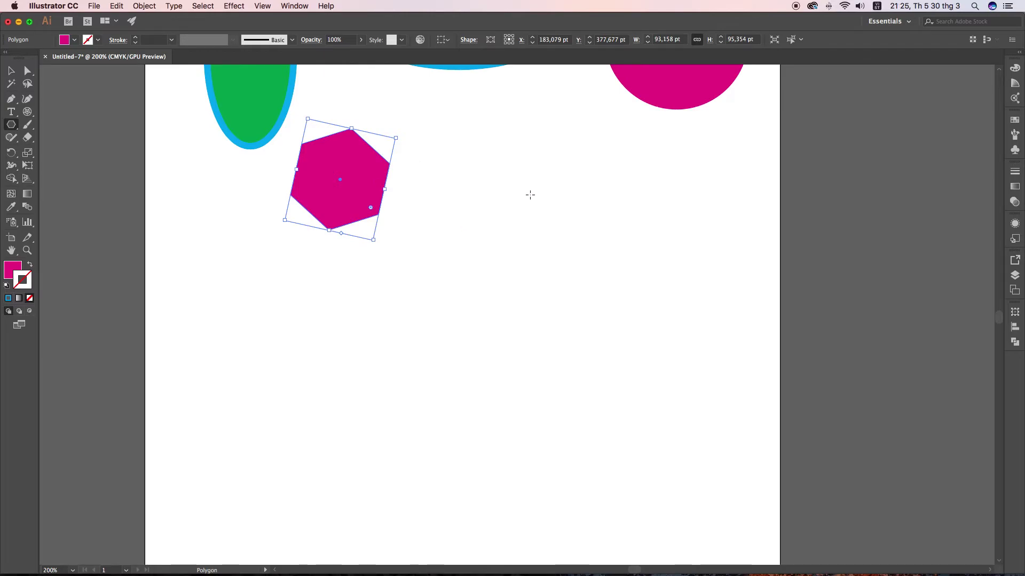
left_click_drag(509, 153, 557, 171)
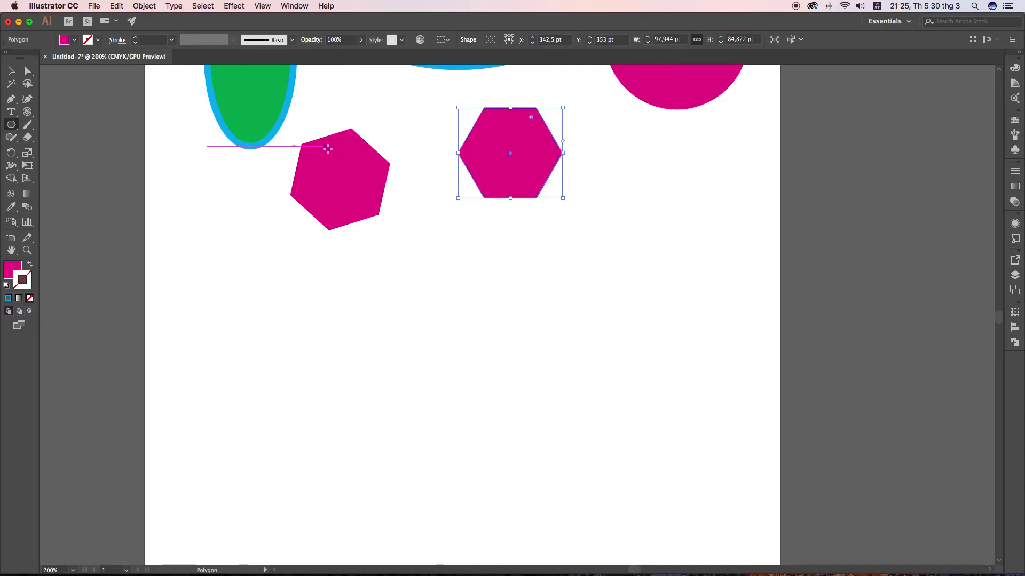
left_click_drag(11, 126, 48, 177)
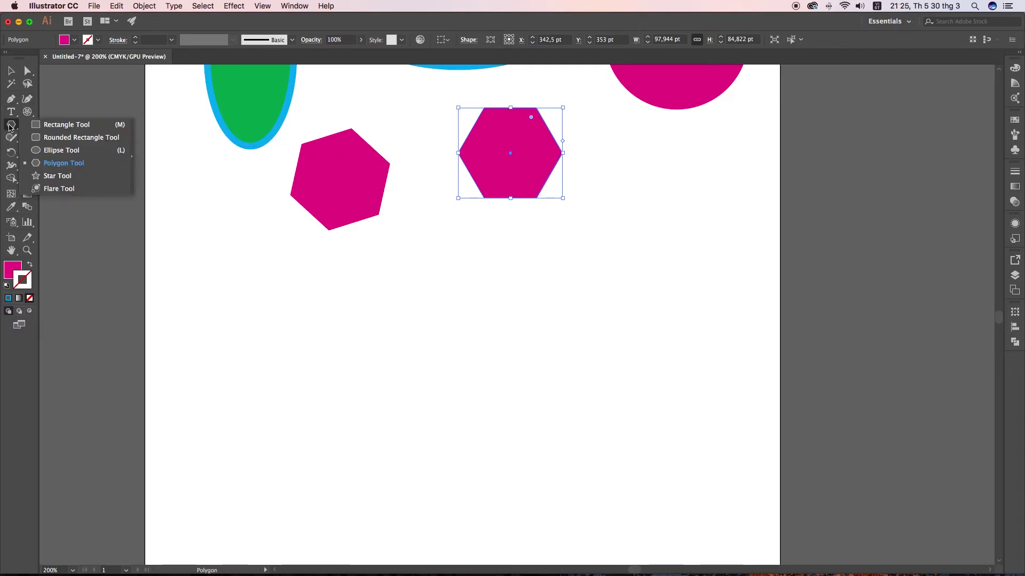
Step: Draw a star and give it a CMYK Red fill with a 4 pt yellow outline
left_click(51, 181)
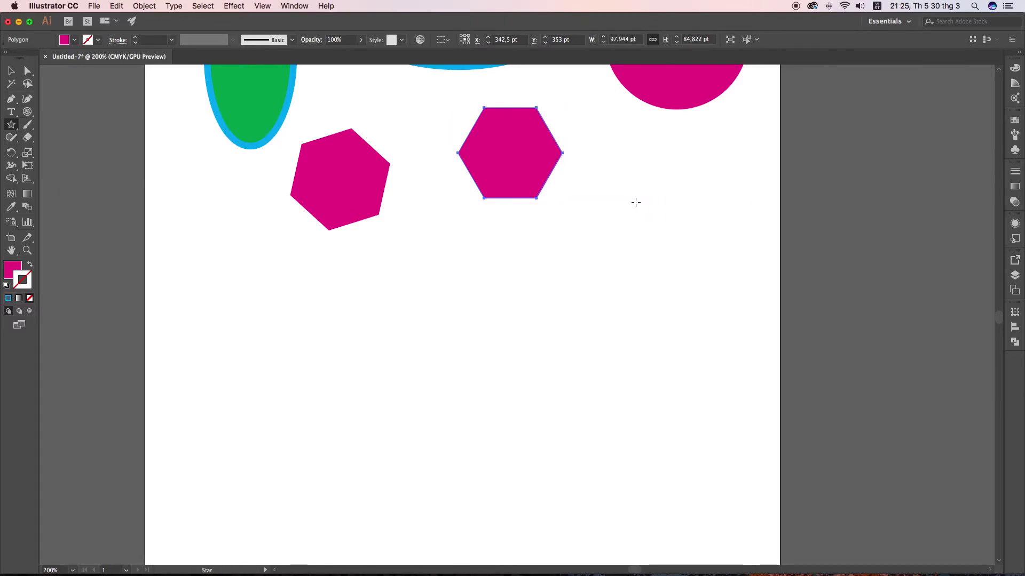
mouse_move(635, 201)
left_mouse_down()
mouse_move(681, 262)
mouse_move(615, 165)
mouse_move(692, 257)
left_mouse_up()
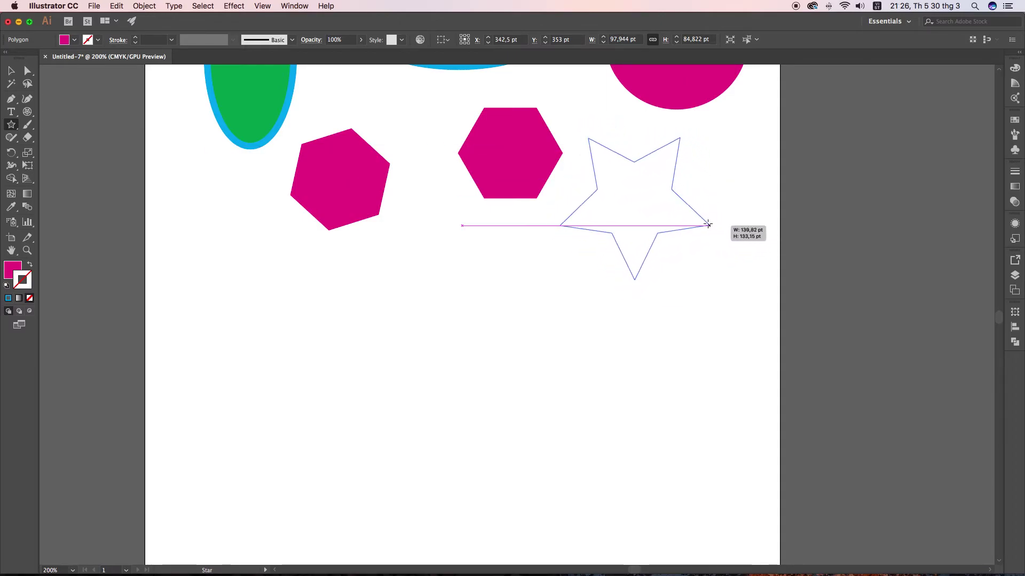
left_click_drag(692, 256, 705, 223)
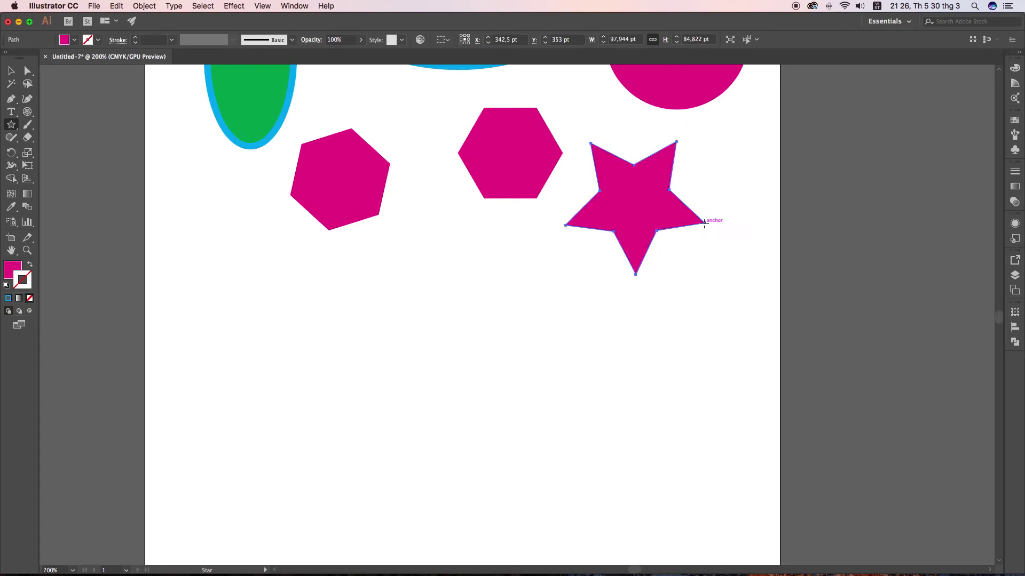
left_click(75, 41)
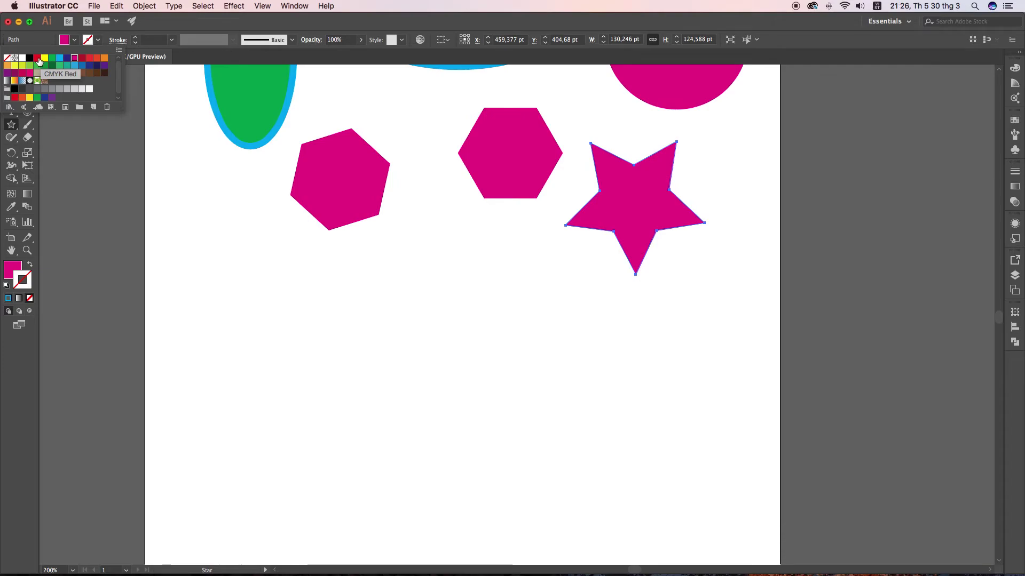
left_click(39, 61)
left_click(91, 43)
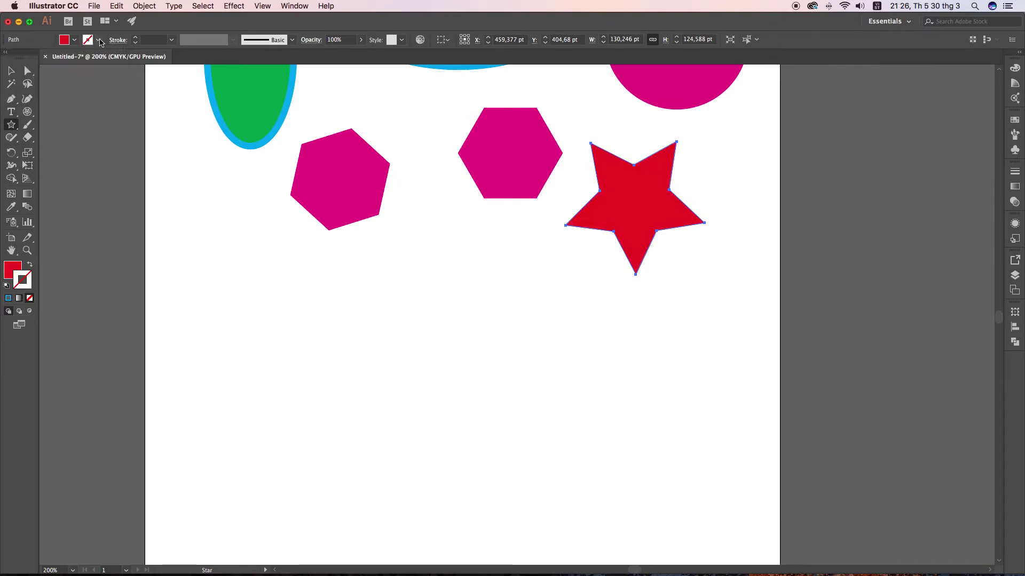
left_click(93, 41)
left_click(45, 61)
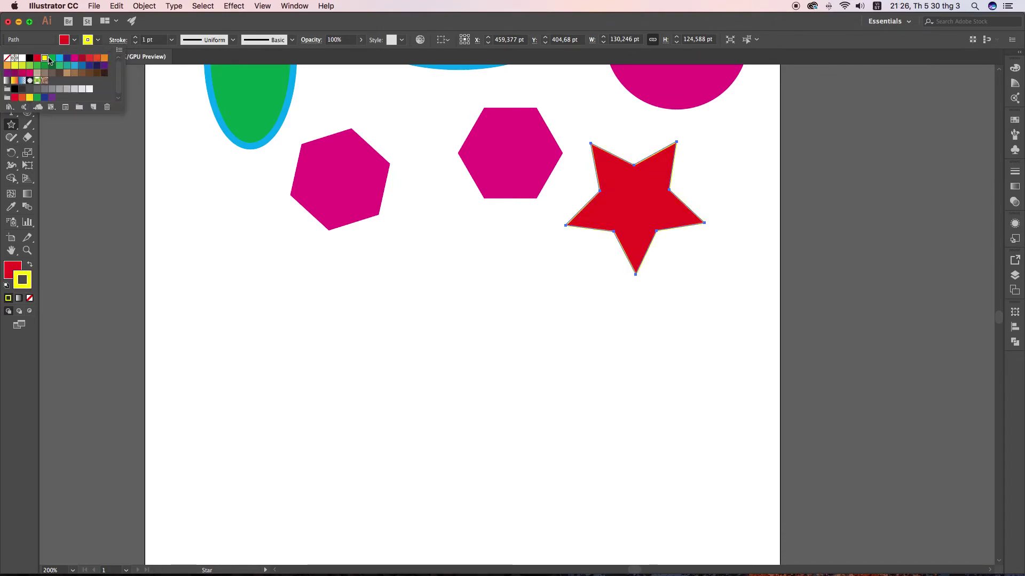
left_click(136, 38)
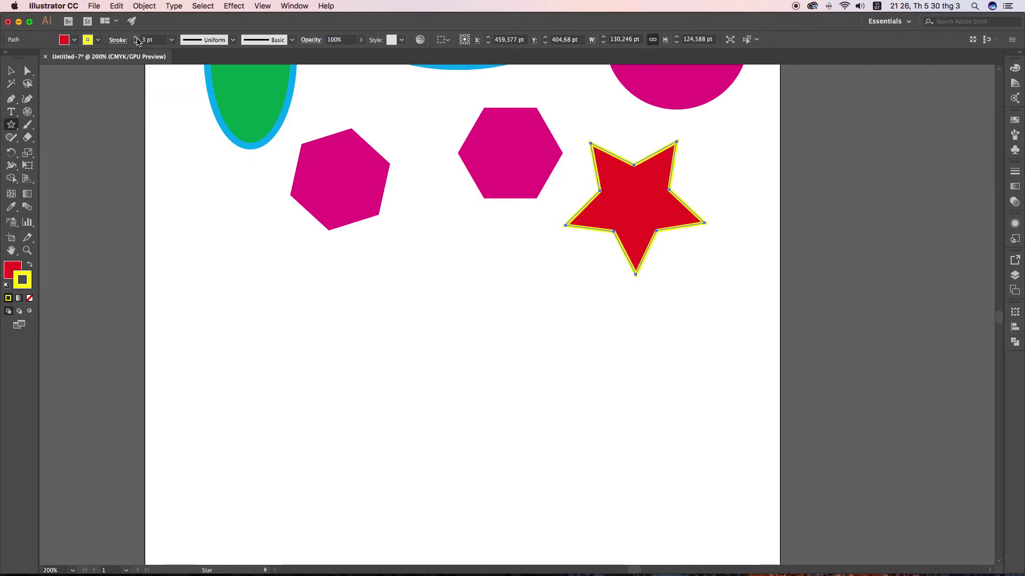
left_click(137, 38)
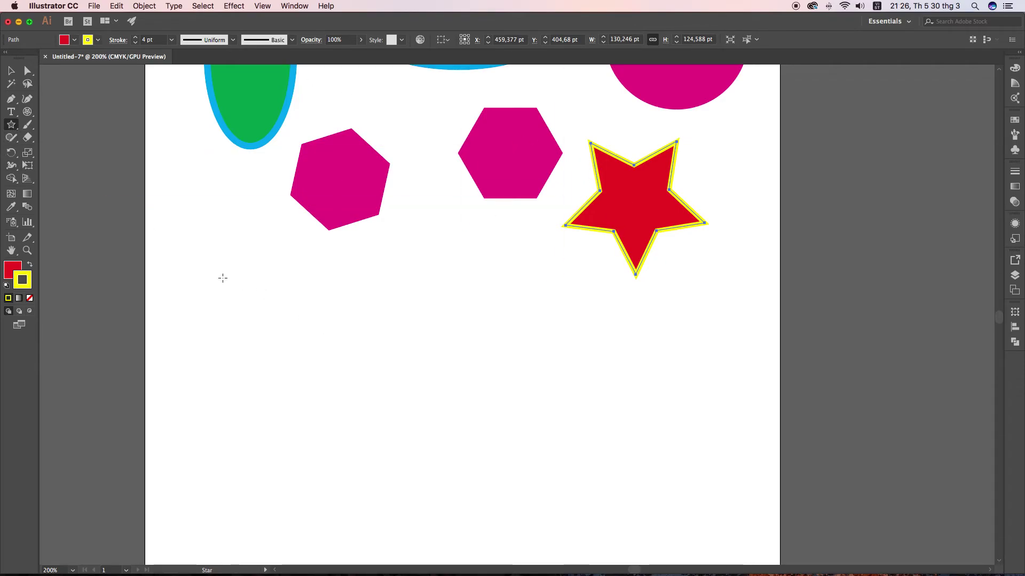
Step: Draw a second matching star, about 138.7 × 131.9 pt, and move it down-right
left_click_drag(533, 302, 590, 354)
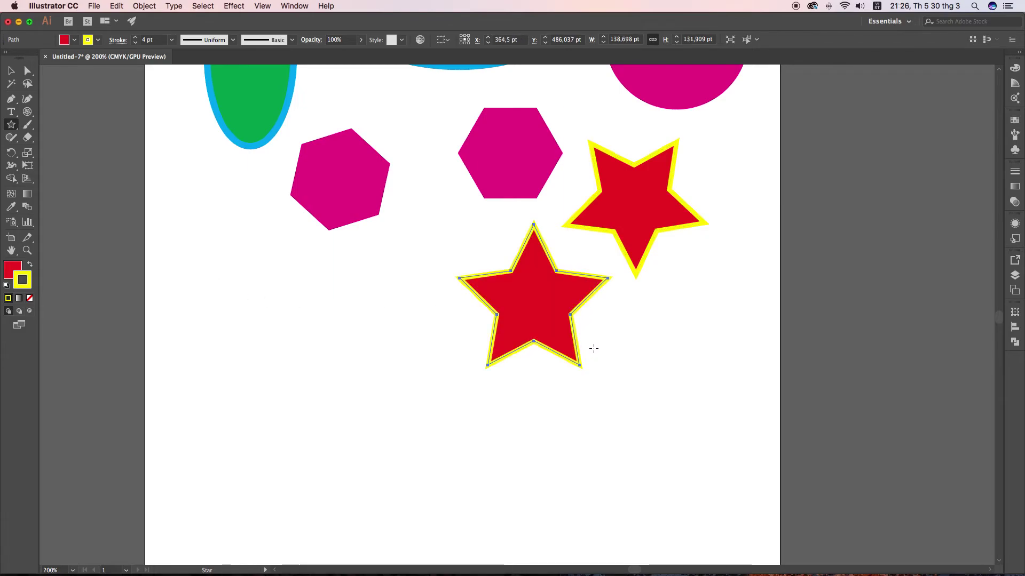
key("v")
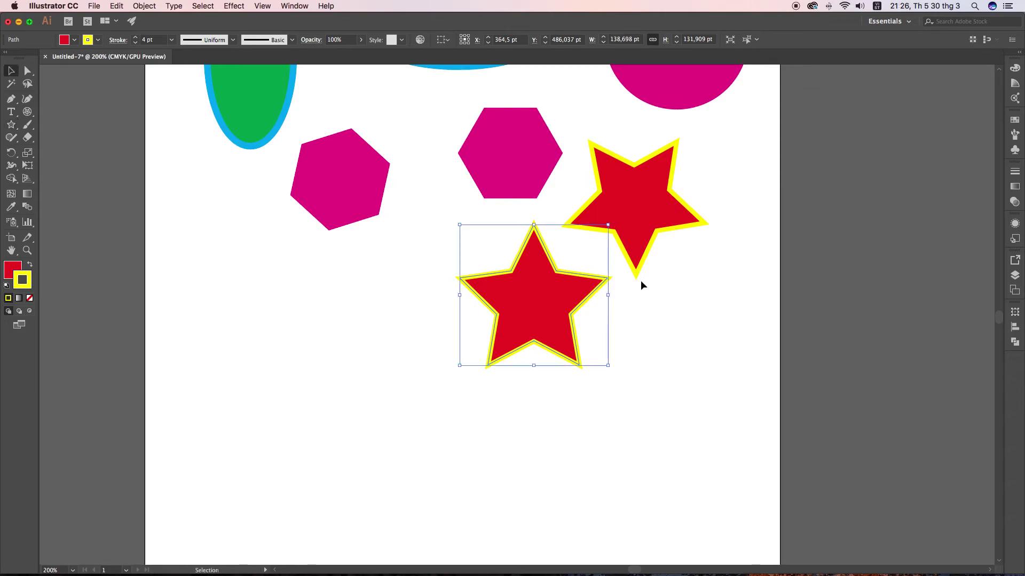
left_click(654, 267)
left_click(648, 248)
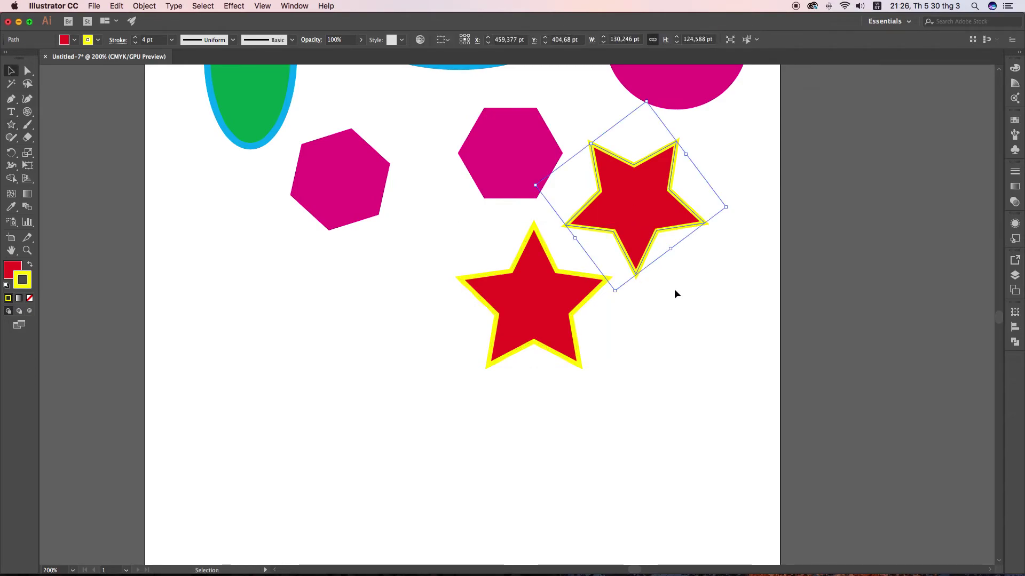
left_click(590, 302)
left_click_drag(555, 307, 710, 346)
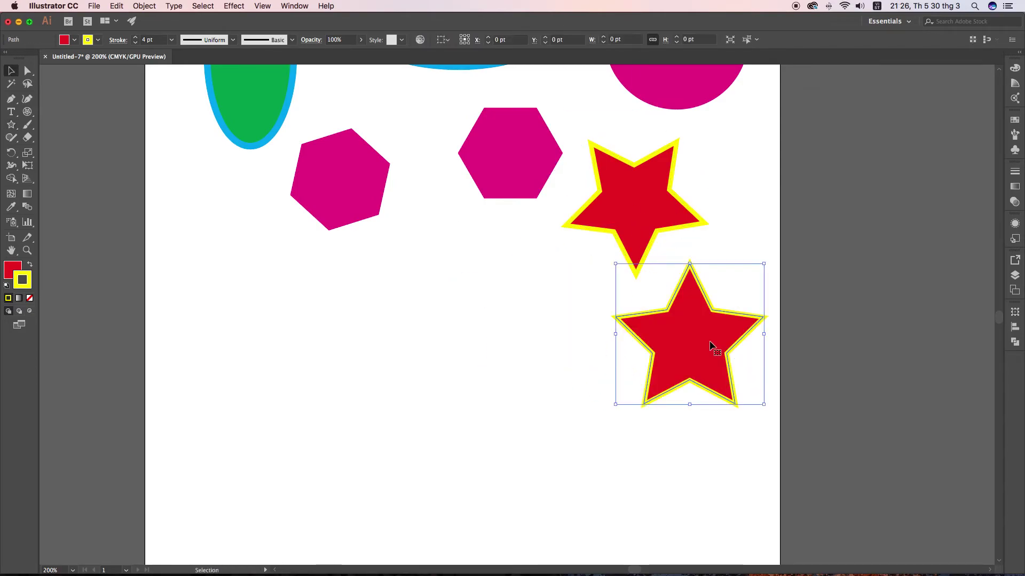
Step: Browse the shape tool flyout and reveal the line and curve drawing tools
left_click(11, 126)
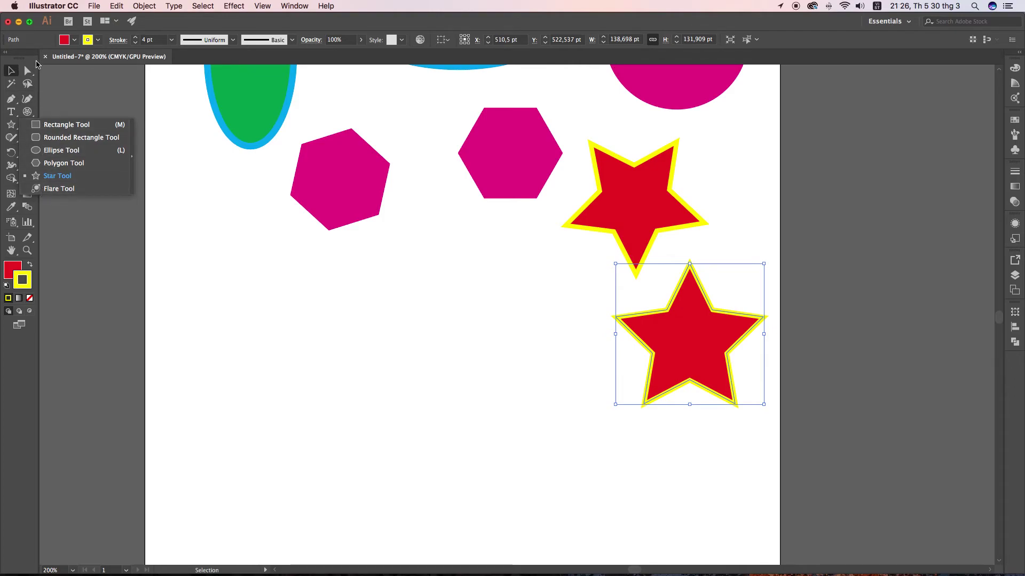
left_click(36, 63)
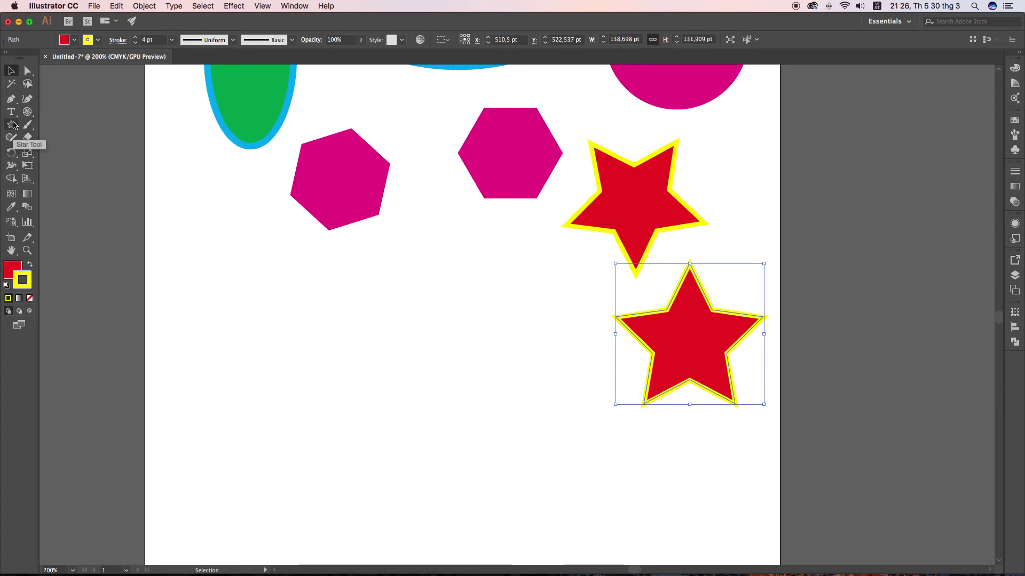
mouse_move(10, 125)
left_mouse_down()
mouse_move(59, 120)
mouse_move(54, 109)
left_mouse_up()
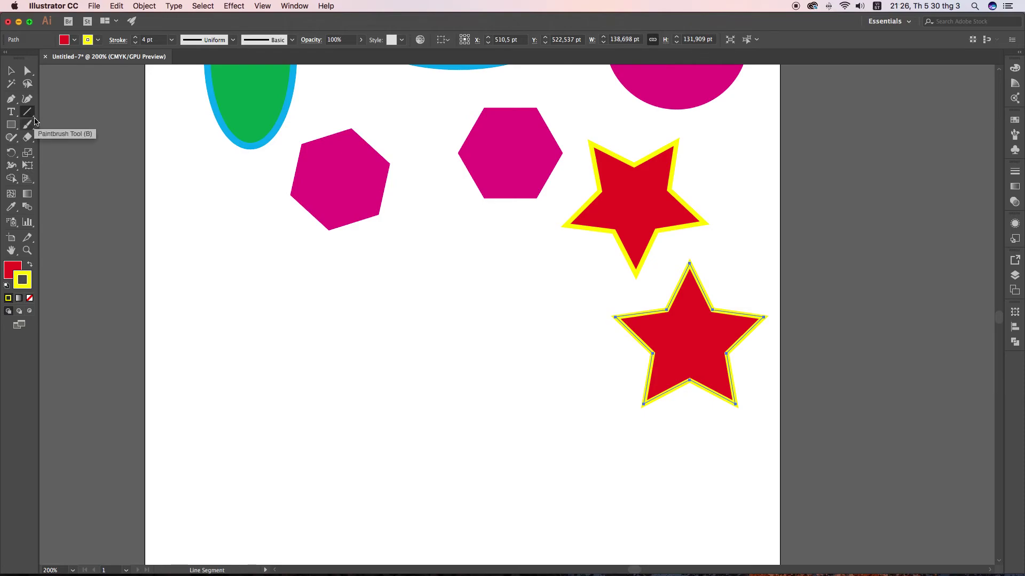
left_click(31, 116)
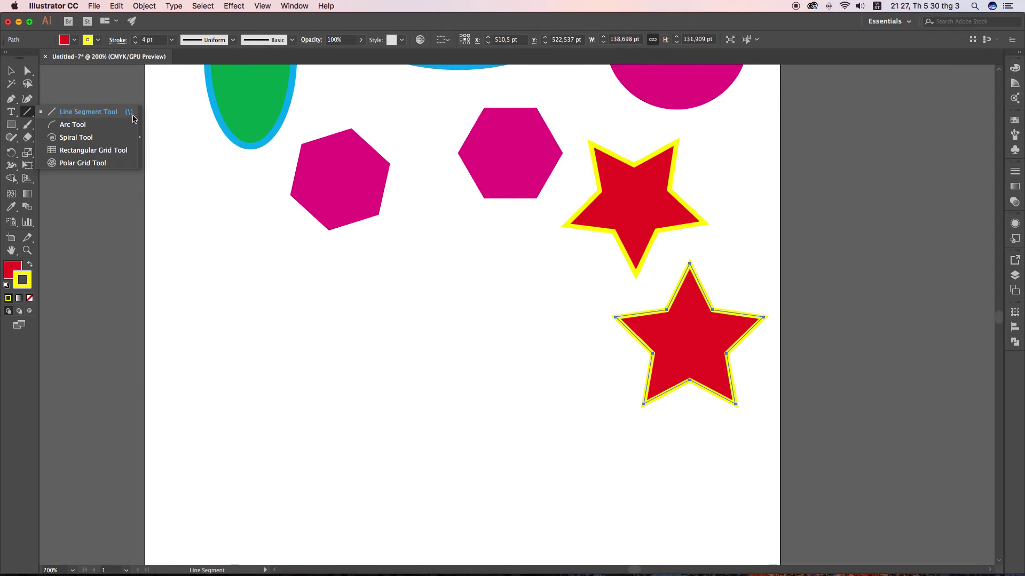
Step: Draw a diagonal line below the left hexagon and make its stroke dark red
left_click(58, 113)
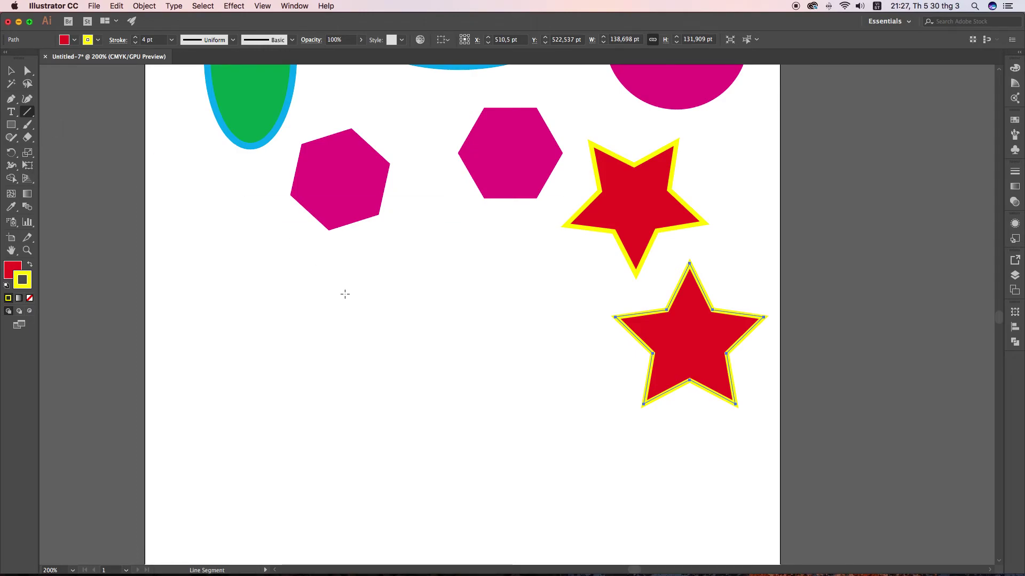
left_click(244, 258)
left_click(286, 314)
left_click_drag(211, 221, 332, 320)
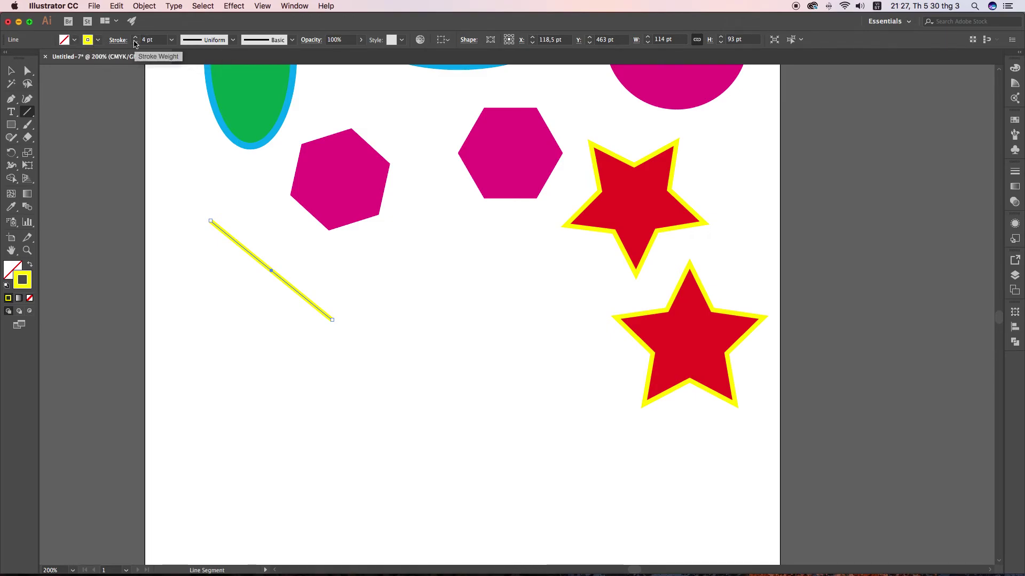
left_click(98, 41)
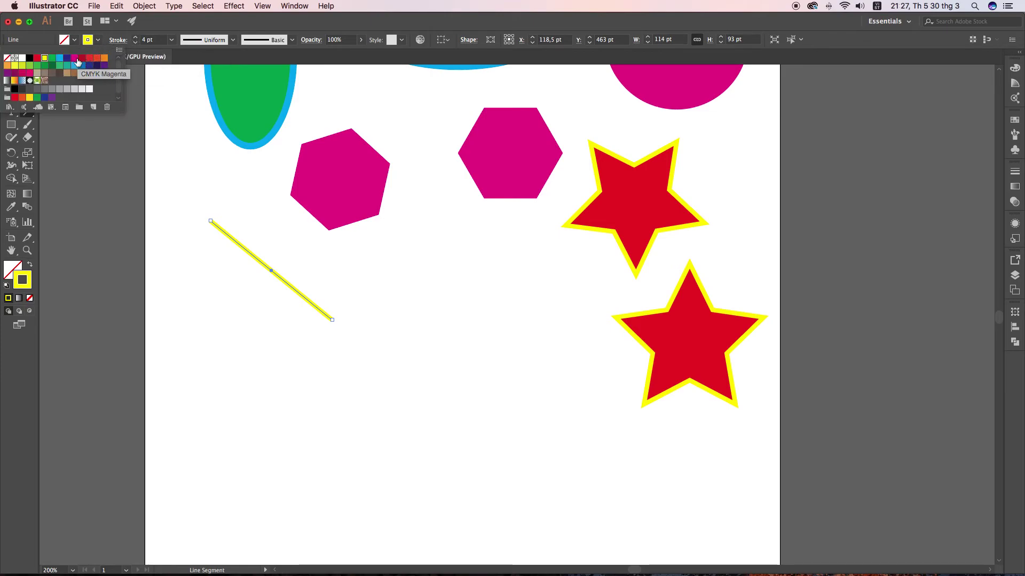
left_click(82, 58)
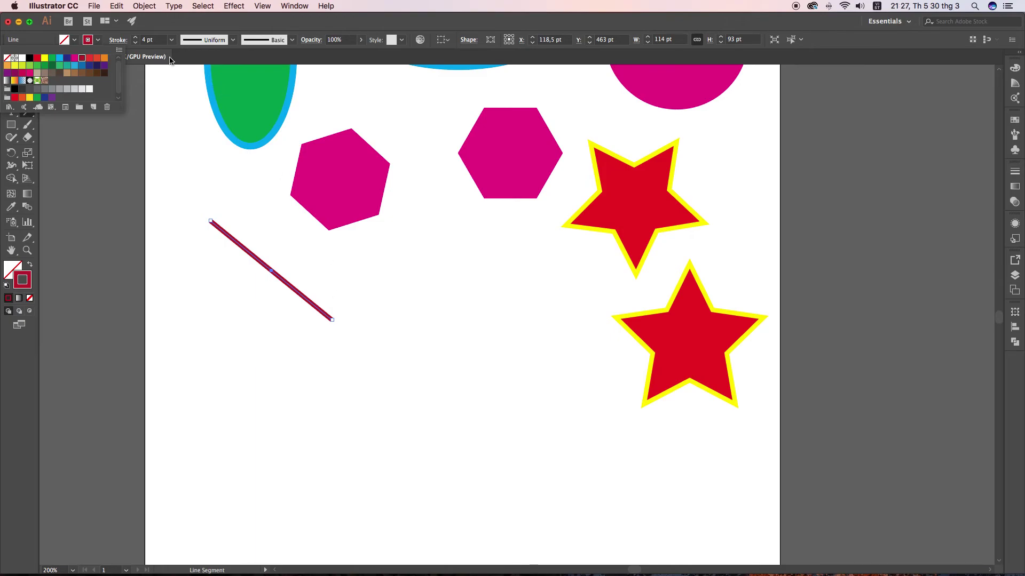
left_click(191, 173)
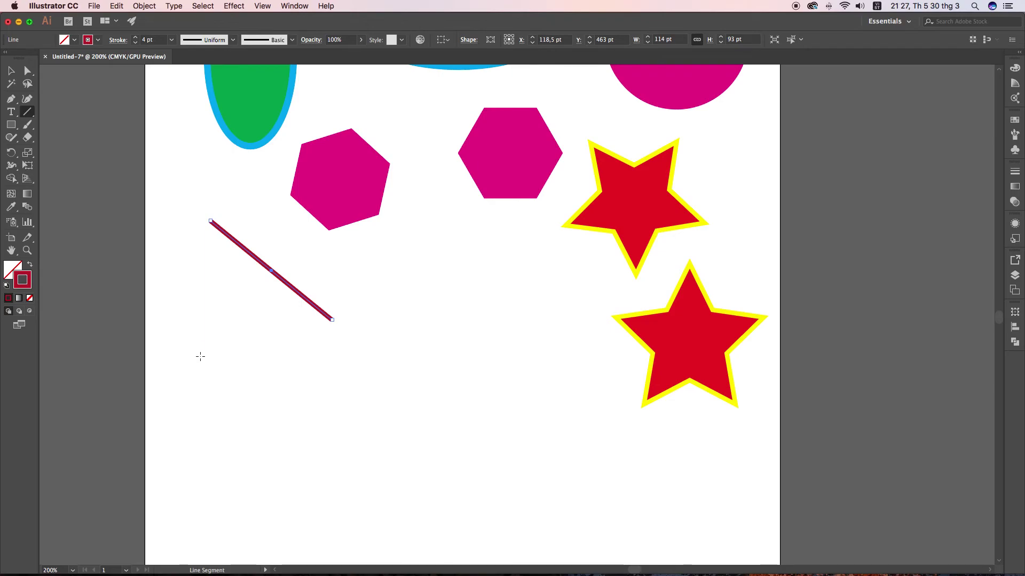
Step: Draw a long horizontal line and a vertical line crossing it
left_click_drag(202, 352, 447, 362)
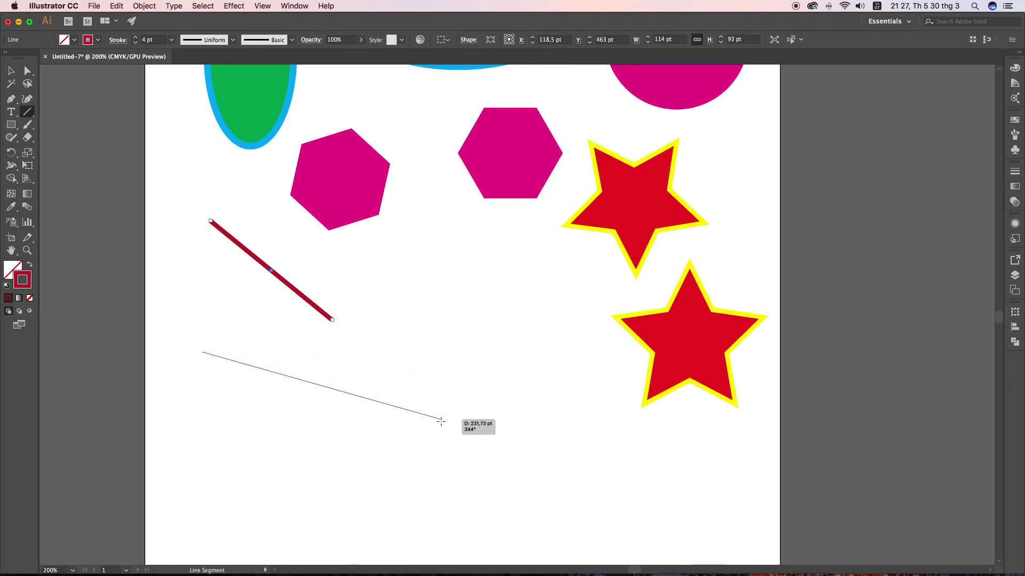
mouse_move(446, 362)
left_mouse_down()
mouse_move(441, 314)
mouse_move(452, 443)
left_mouse_up()
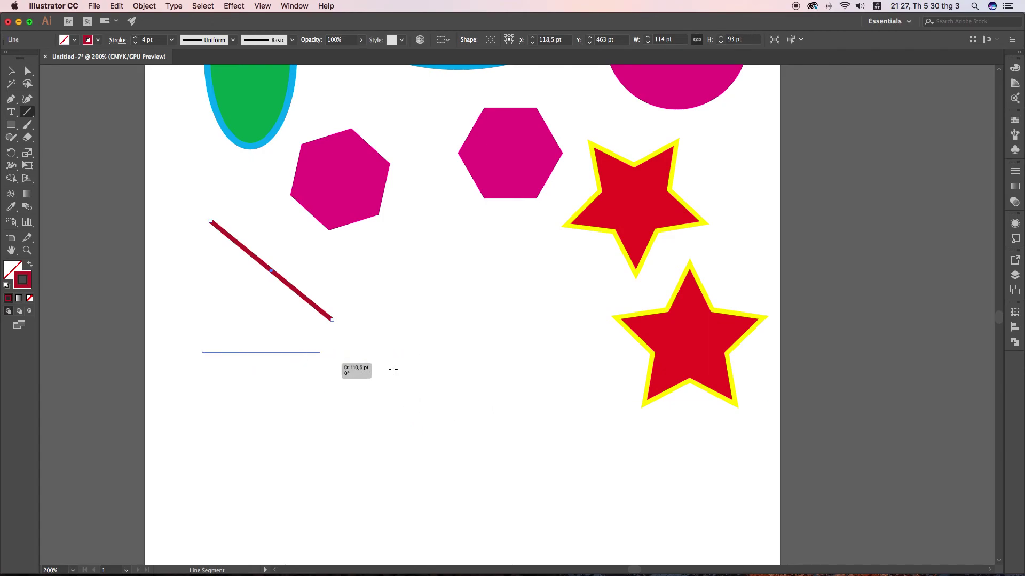
left_click_drag(452, 443, 572, 374)
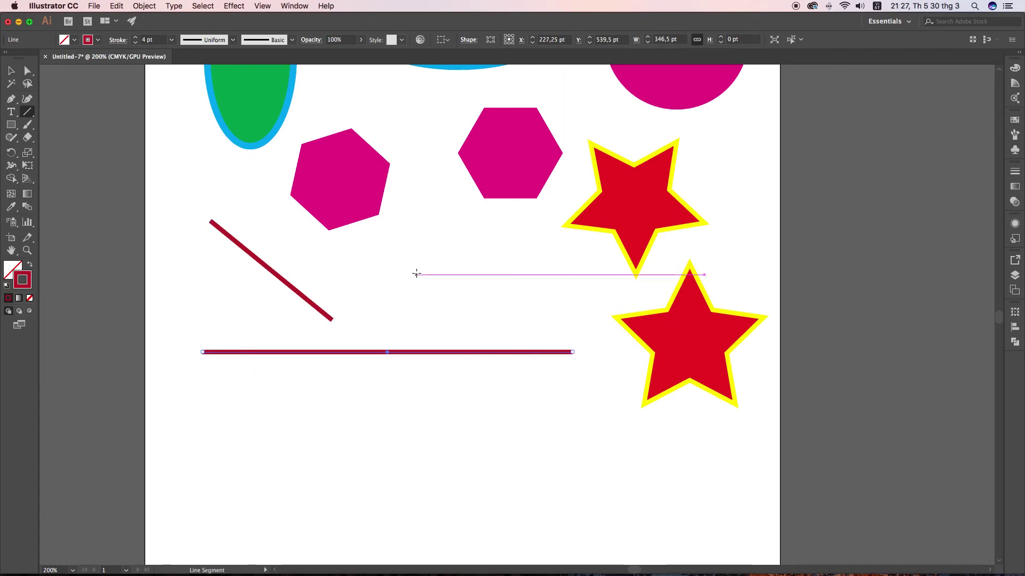
left_click_drag(415, 234, 338, 431)
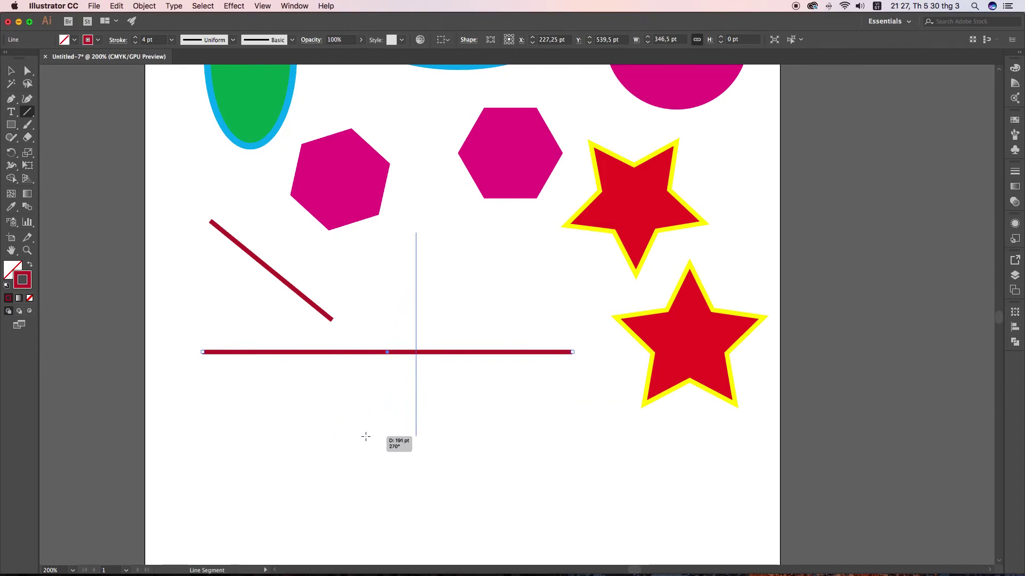
left_click_drag(338, 431, 367, 485)
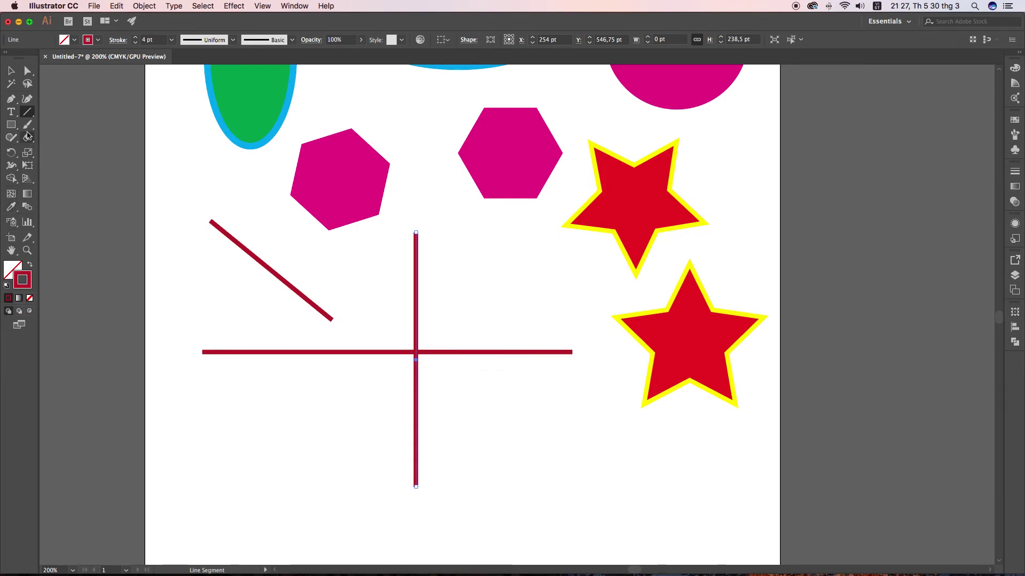
Step: Draw two dark red 4 pt arcs below the cross, the second about 146 × 146 pt
left_click(28, 114)
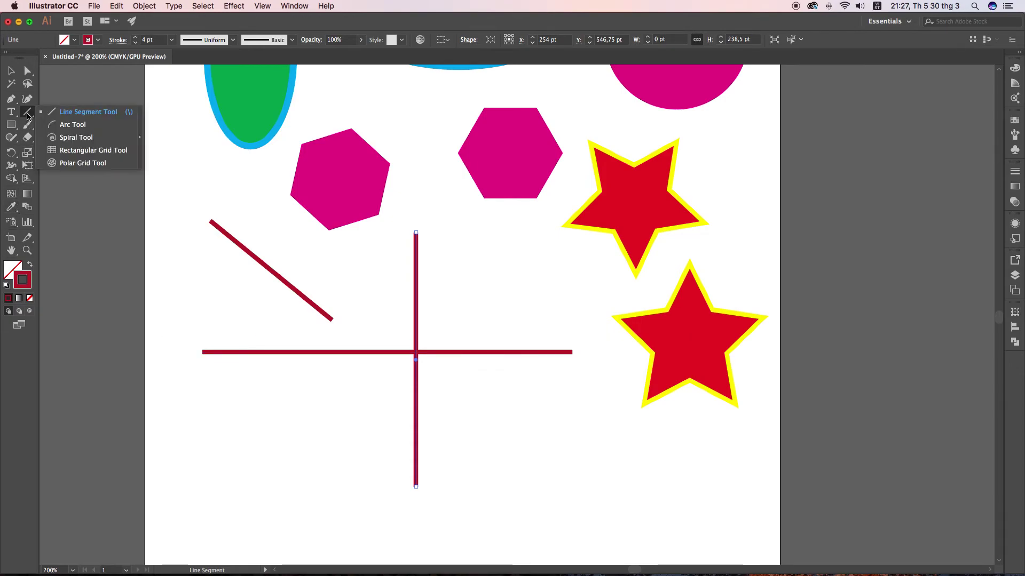
left_click(67, 129)
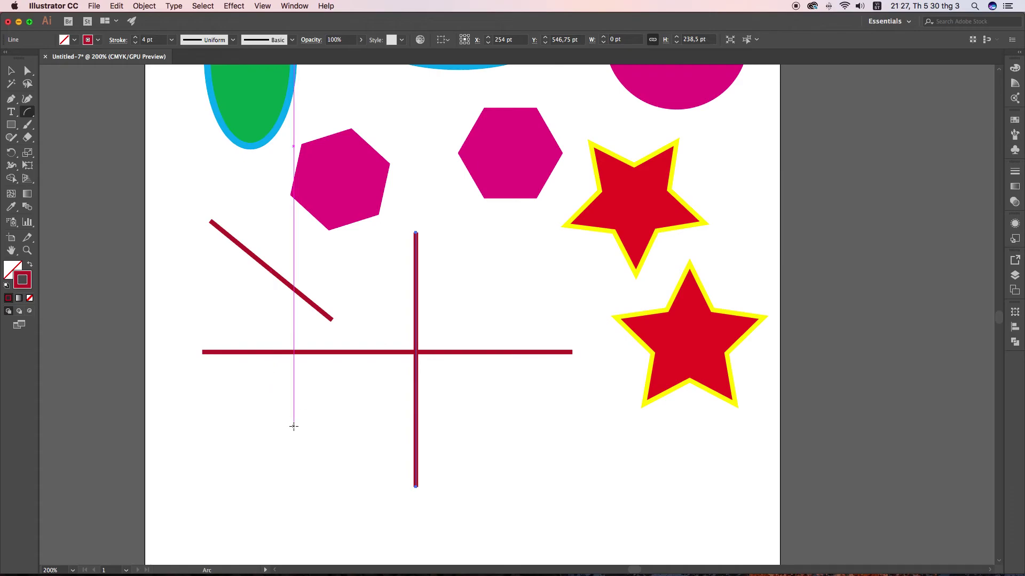
mouse_move(291, 396)
left_mouse_down()
mouse_move(298, 419)
mouse_move(480, 529)
left_mouse_up()
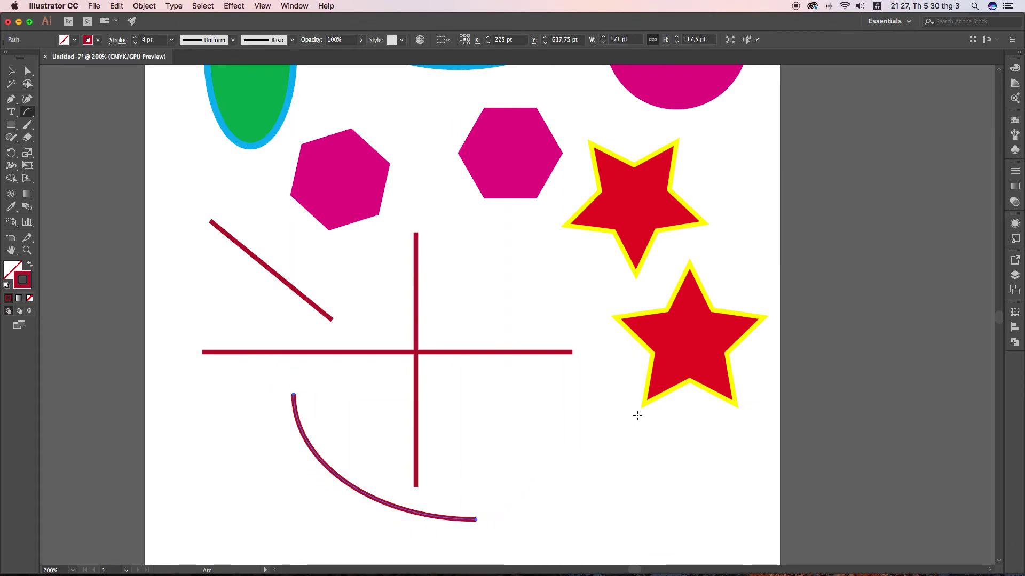
left_click_drag(466, 390, 620, 505)
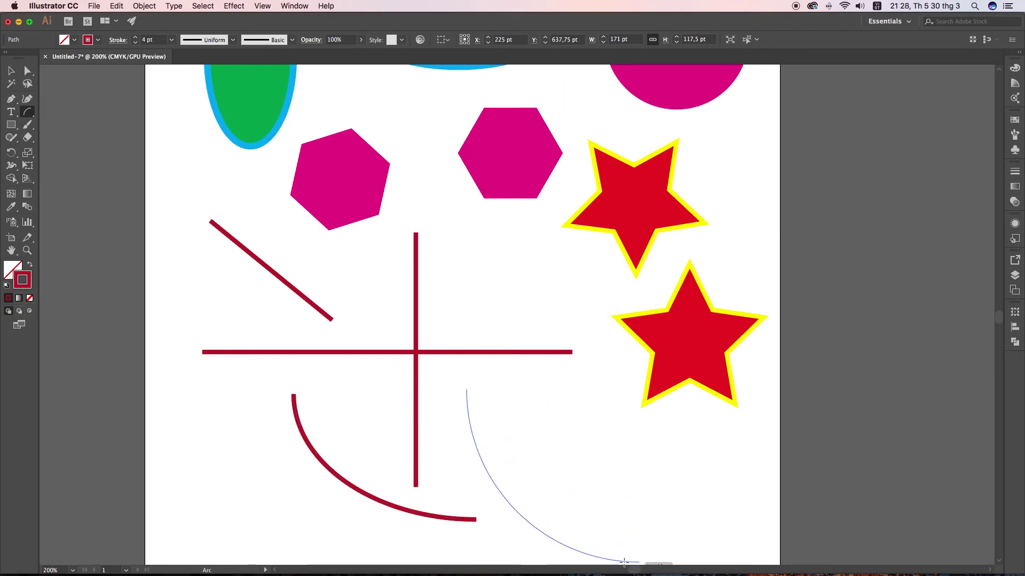
mouse_move(621, 505)
left_mouse_down()
mouse_move(629, 433)
mouse_move(610, 442)
left_mouse_up()
scroll(603, 405, "down", 3)
scroll(595, 360, "down", 2)
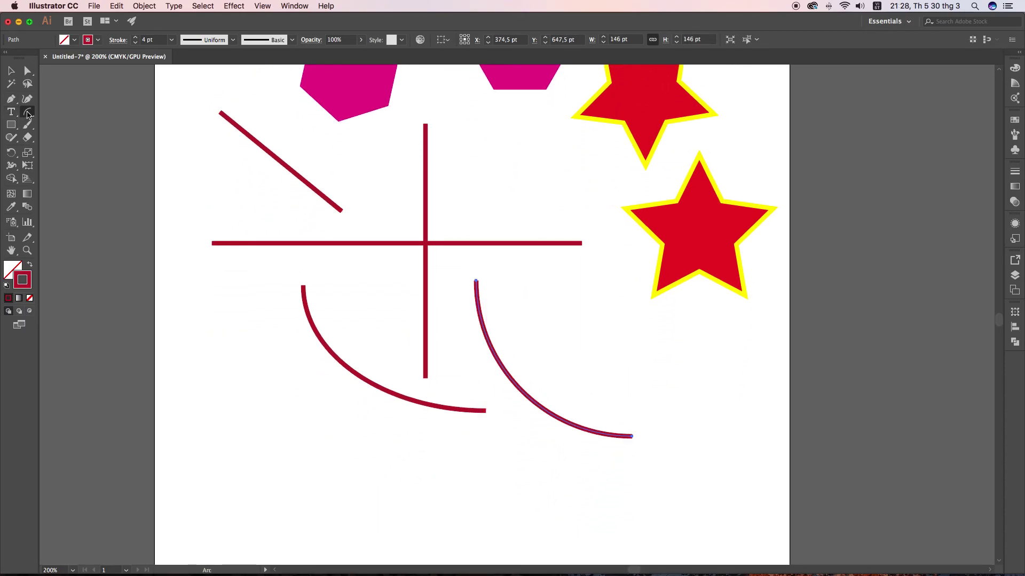
left_click_drag(28, 113, 64, 131)
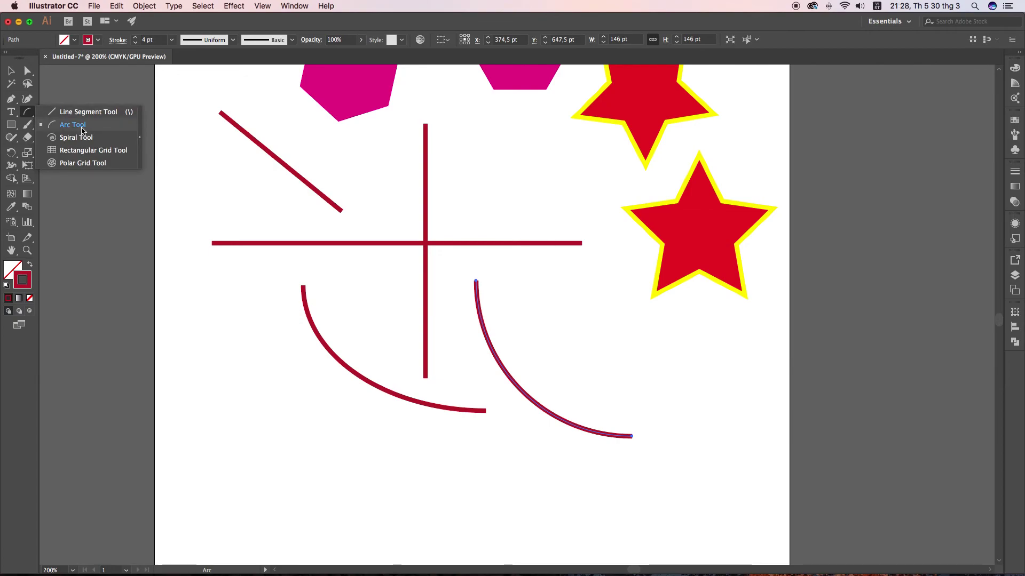
Step: Draw a large spiral at left and a smaller one overlapping the second arc
left_click(70, 140)
left_click_drag(176, 333, 328, 464)
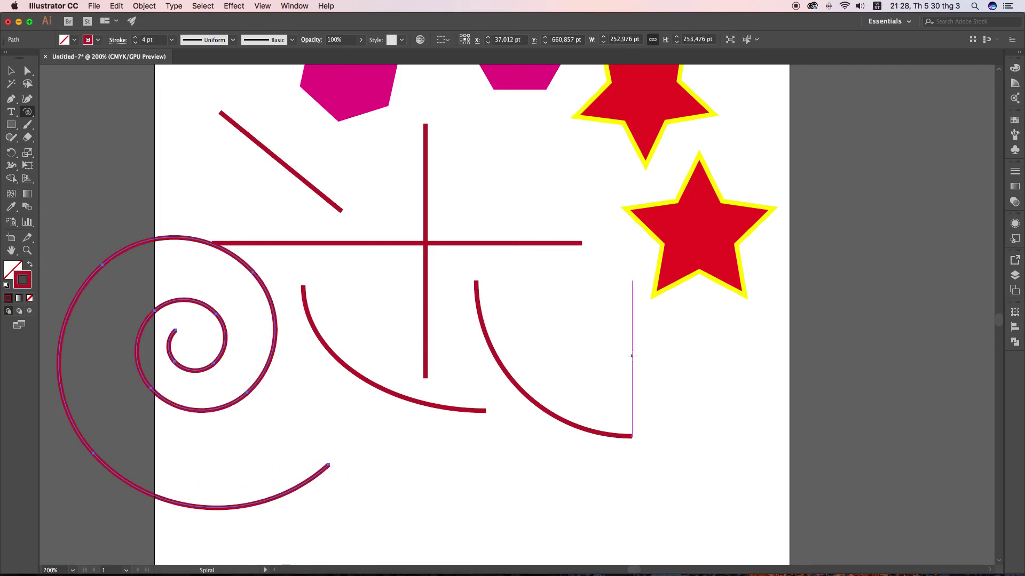
mouse_move(619, 355)
left_mouse_down()
mouse_move(709, 405)
mouse_move(659, 370)
mouse_move(709, 426)
left_mouse_up()
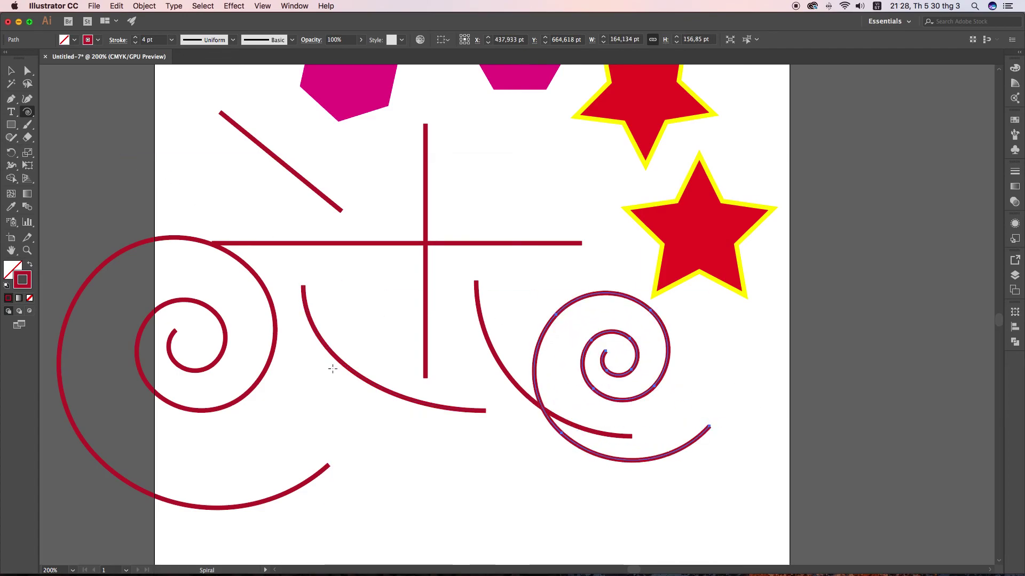
left_click_drag(332, 387, 342, 275)
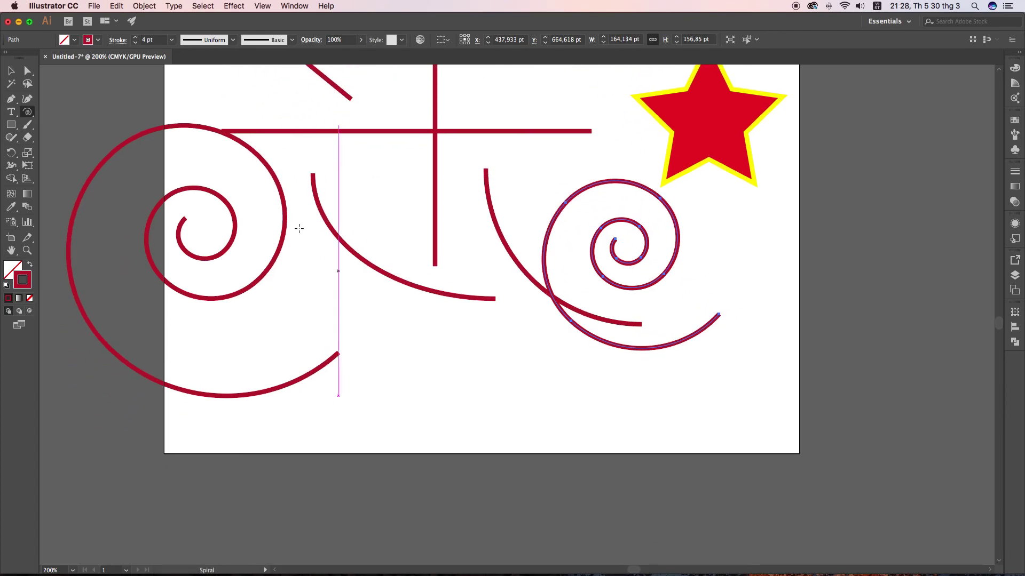
left_click(25, 118)
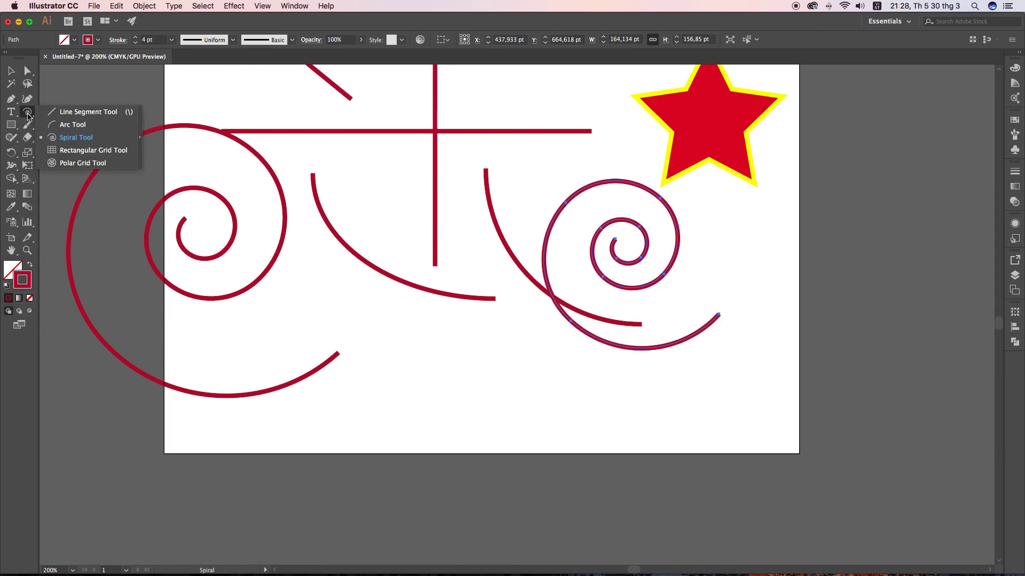
Step: Draw a 226.75 × 103 pt rectangular grid below the arcs with a green stroke
left_click(90, 152)
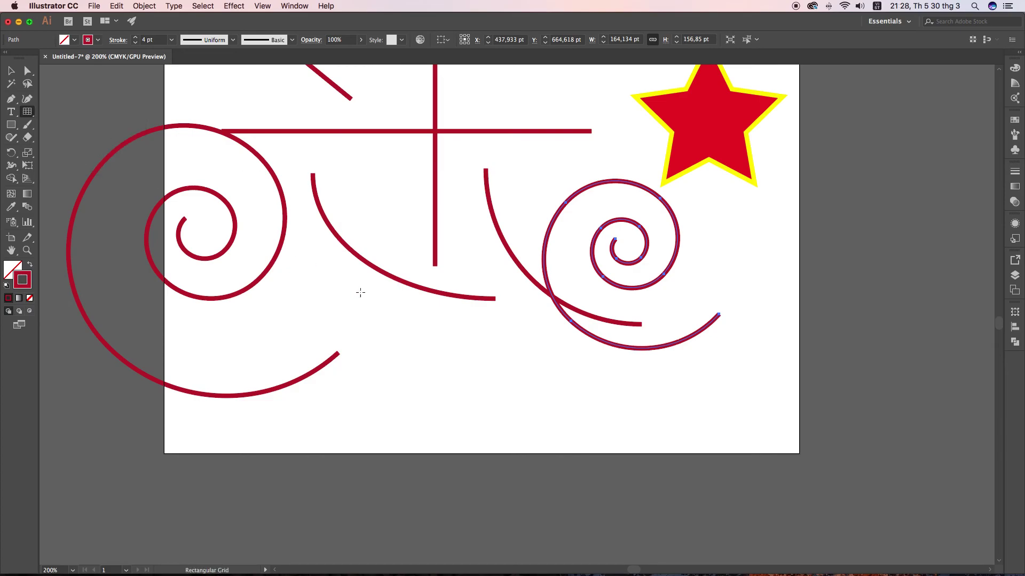
mouse_move(405, 316)
left_mouse_down()
mouse_move(549, 398)
mouse_move(649, 426)
left_mouse_up()
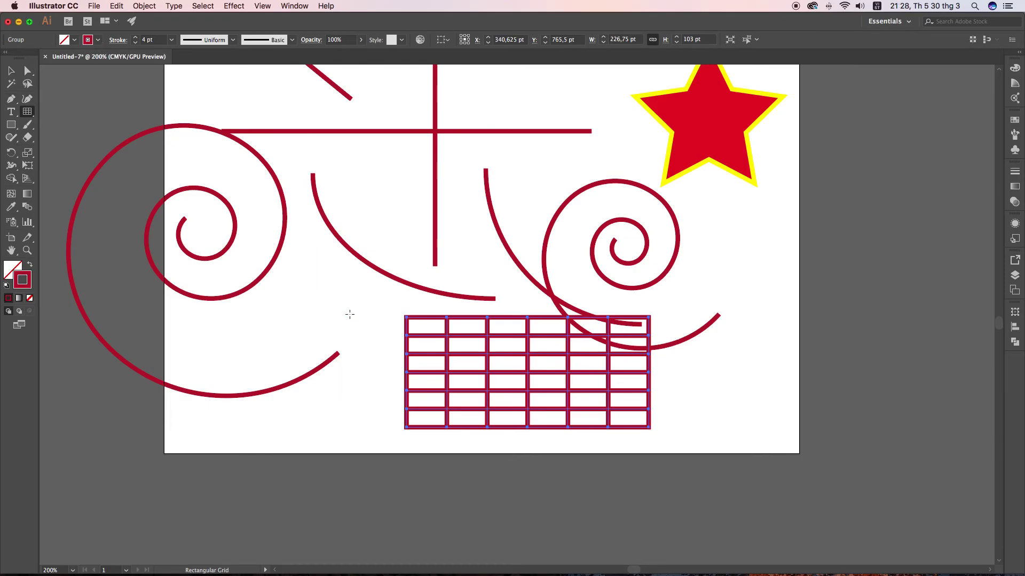
left_click(98, 41)
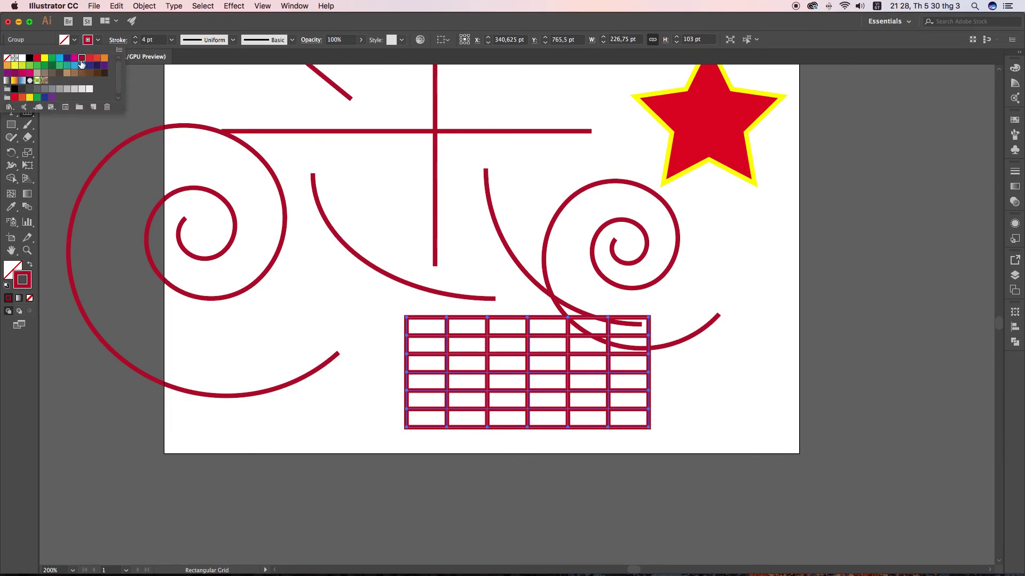
left_click(52, 59)
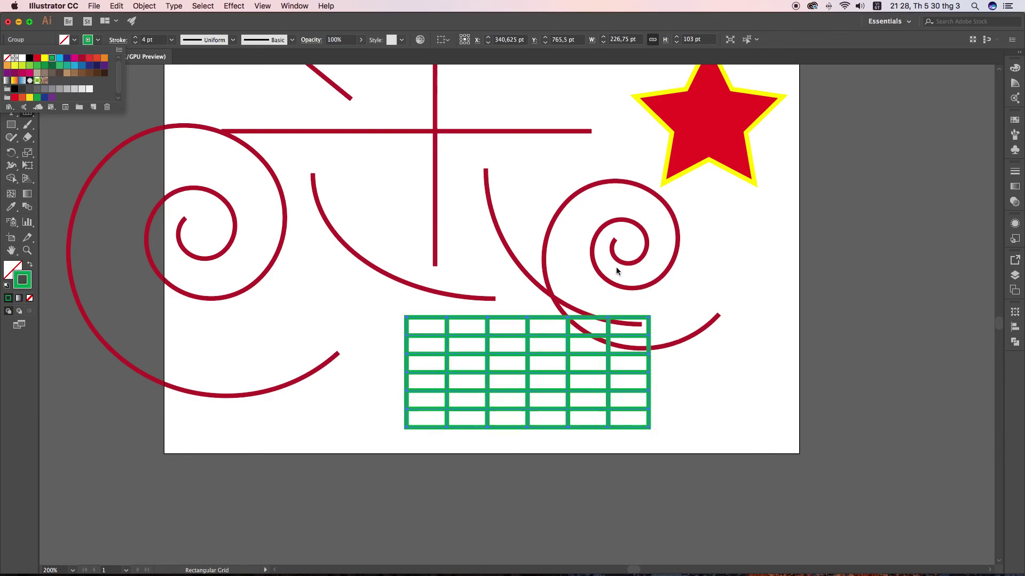
left_click(184, 27)
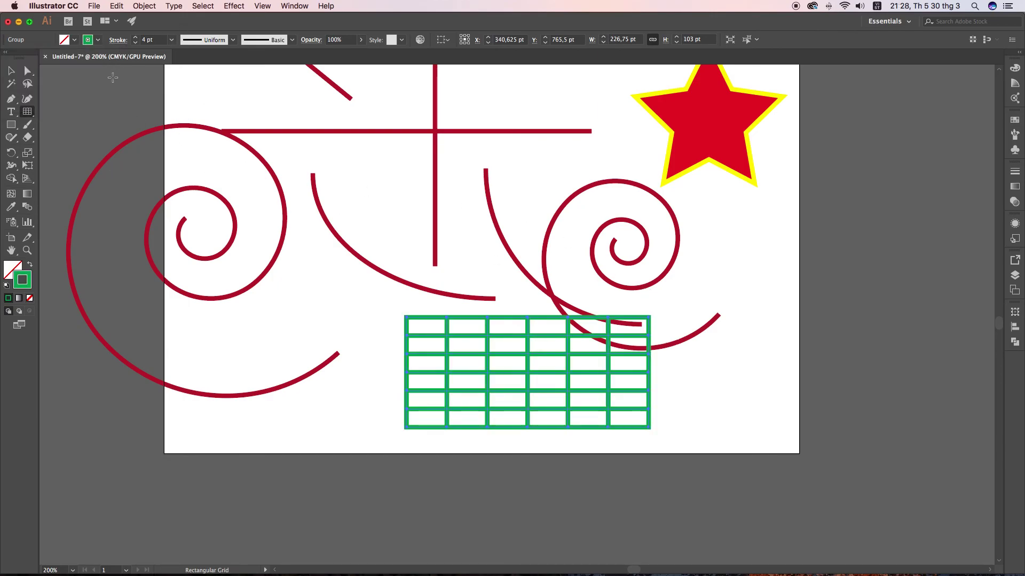
left_click(30, 113)
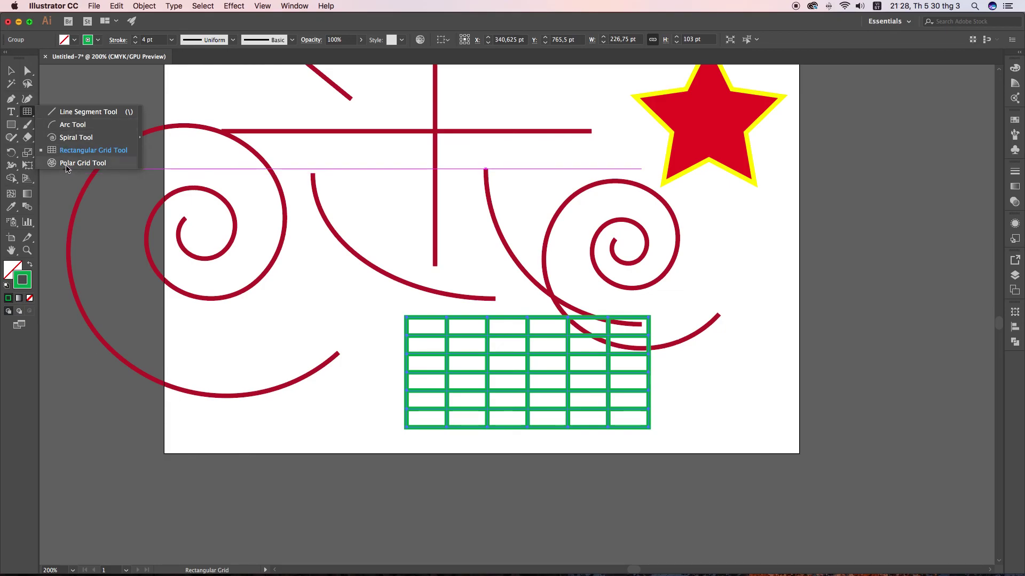
Step: Draw a 70 × 70 pt polar grid with a 1 pt stroke and place it beside the green grid
left_click(81, 164)
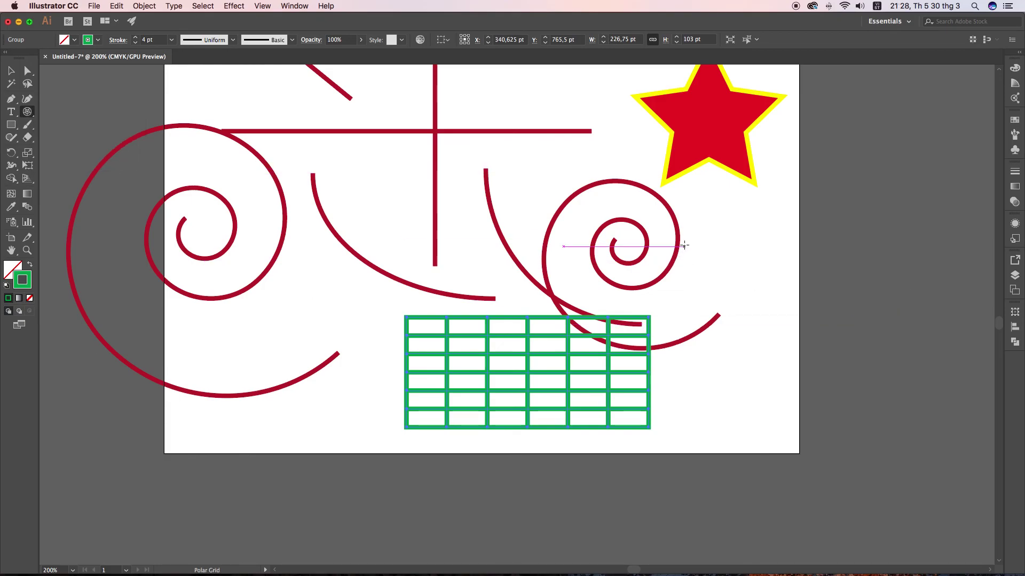
mouse_move(699, 232)
left_mouse_down()
mouse_move(761, 307)
mouse_move(729, 304)
left_mouse_up()
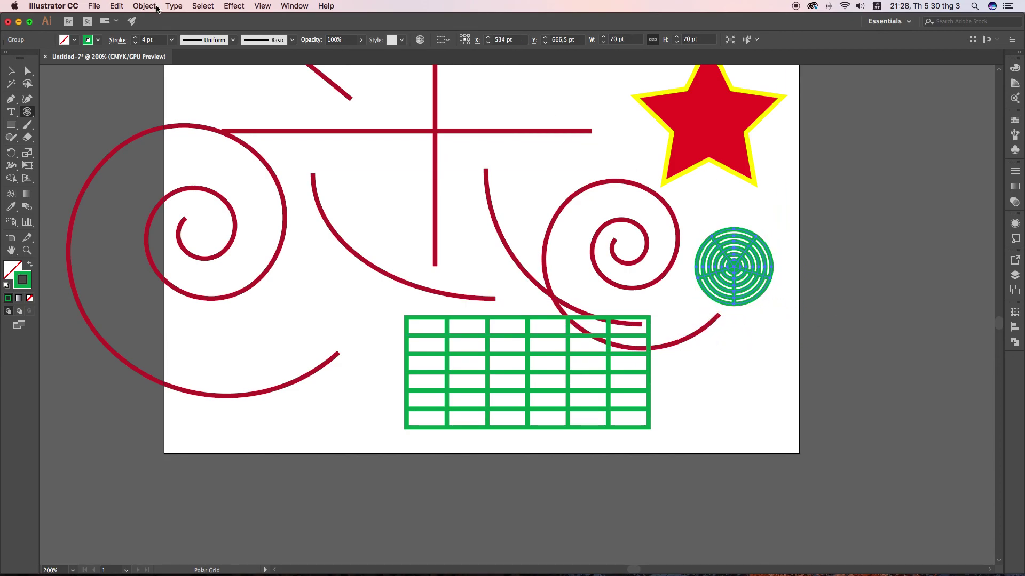
left_click(136, 42)
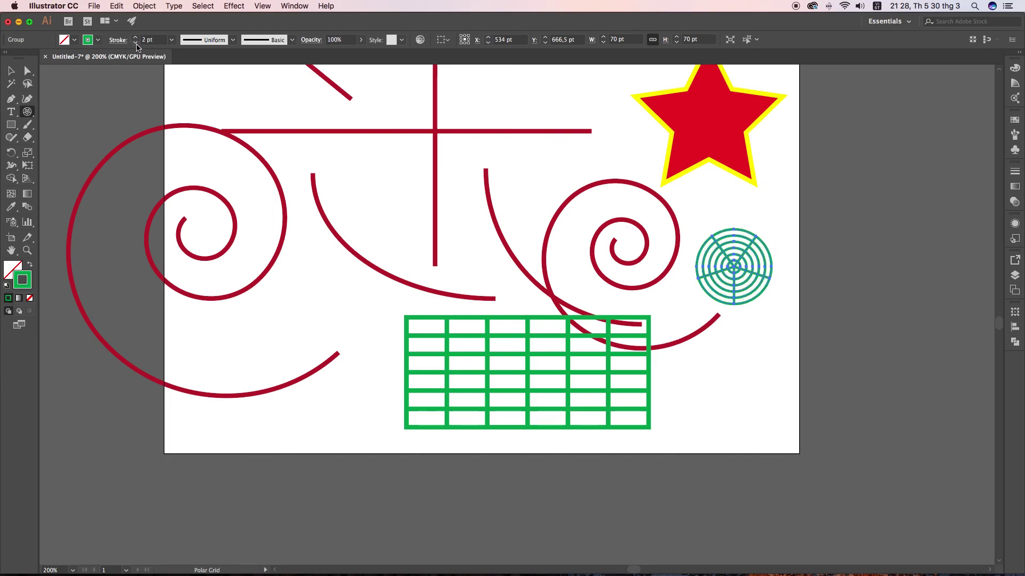
left_click(135, 43)
key("v")
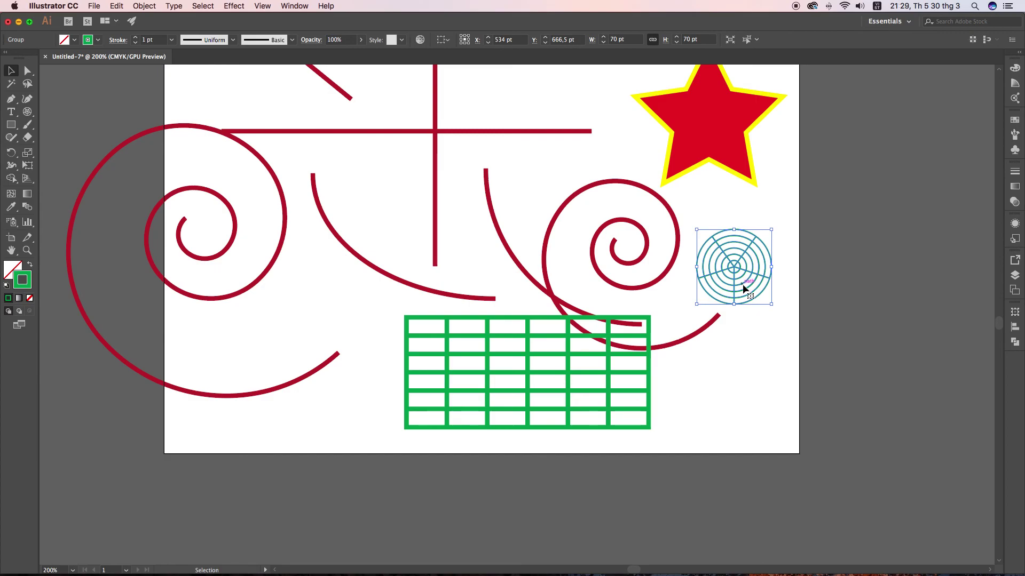
left_click_drag(744, 284, 737, 389)
left_click(738, 247)
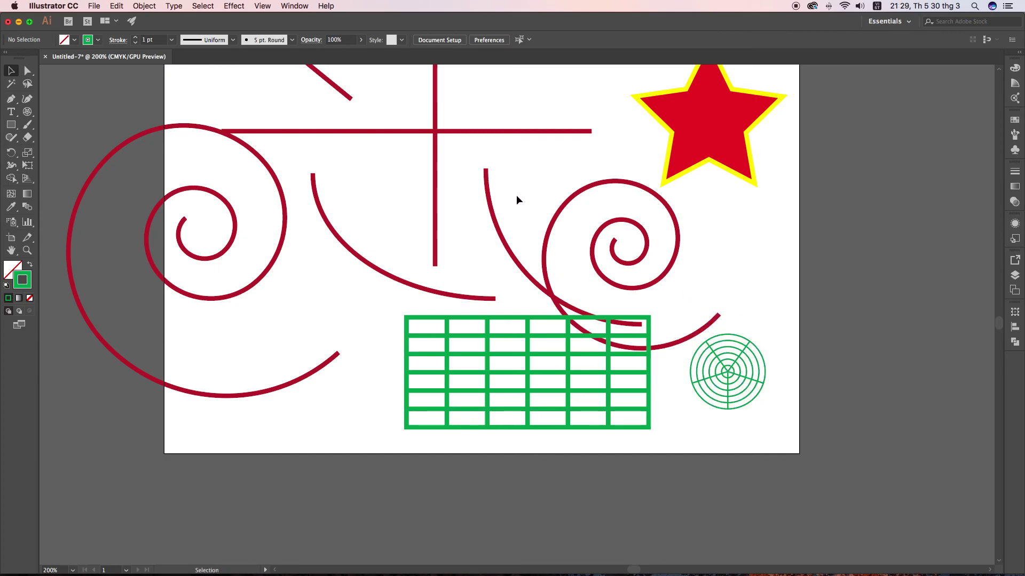
Step: Move the green square down-left and the green ellipse slightly down, undoing a rectangle move
scroll(507, 192, "up", 5)
scroll(506, 187, "up", 5)
scroll(505, 198, "up", 7)
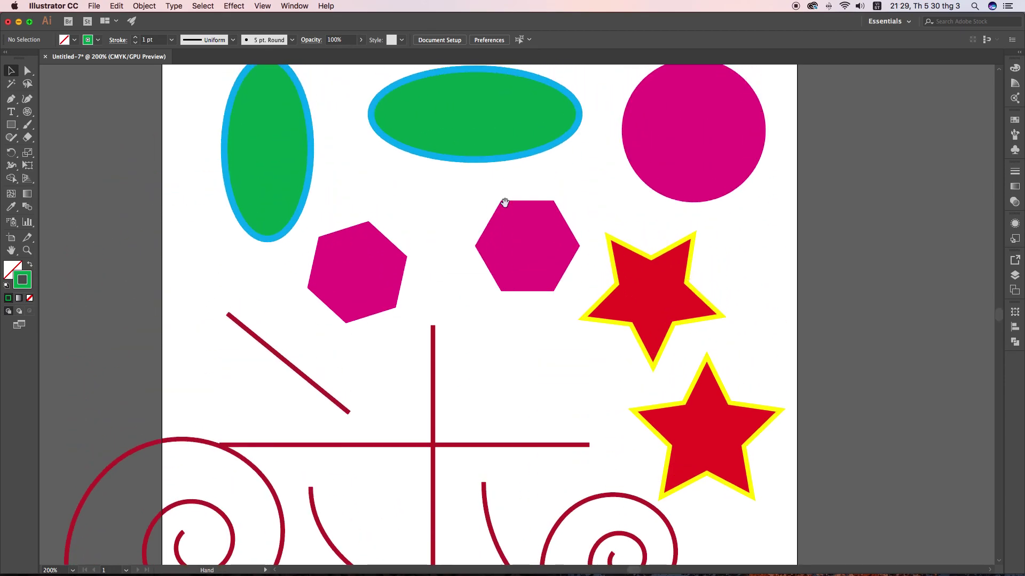
scroll(501, 267, "up", 3)
scroll(485, 299, "up", 3)
scroll(494, 235, "down", 1)
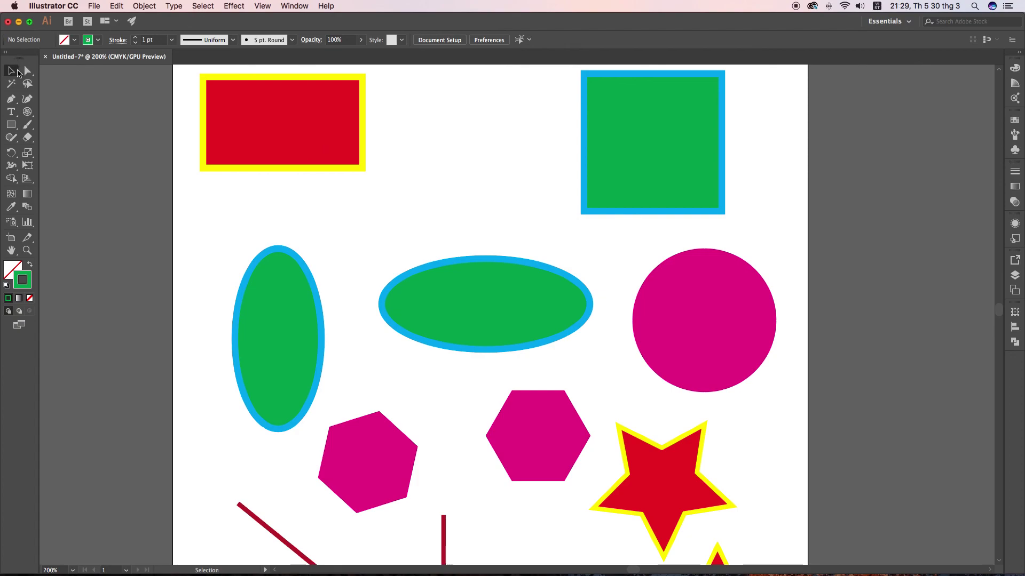
left_click_drag(294, 151, 385, 200)
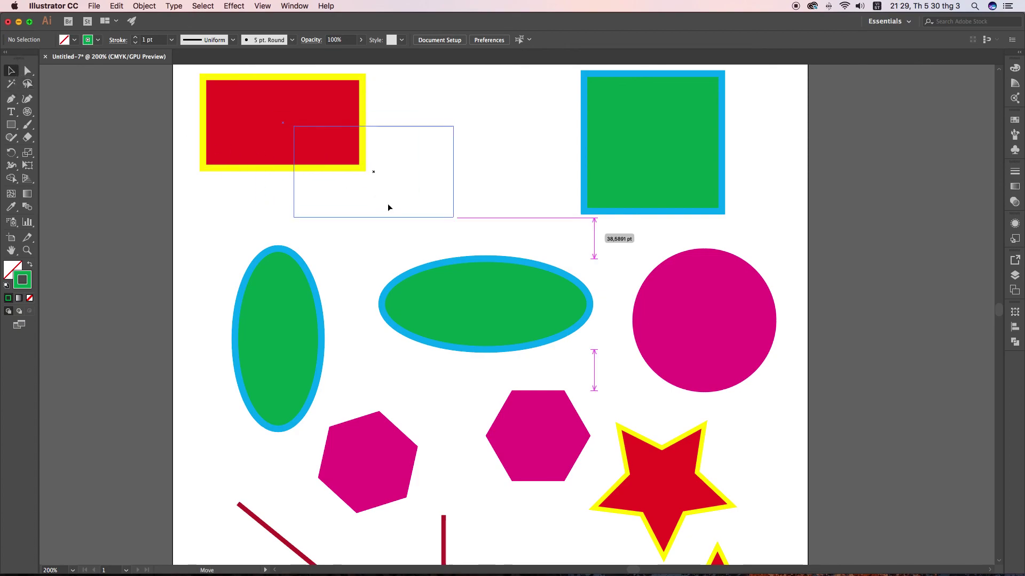
key("ctrl+z")
left_click_drag(655, 159, 635, 212)
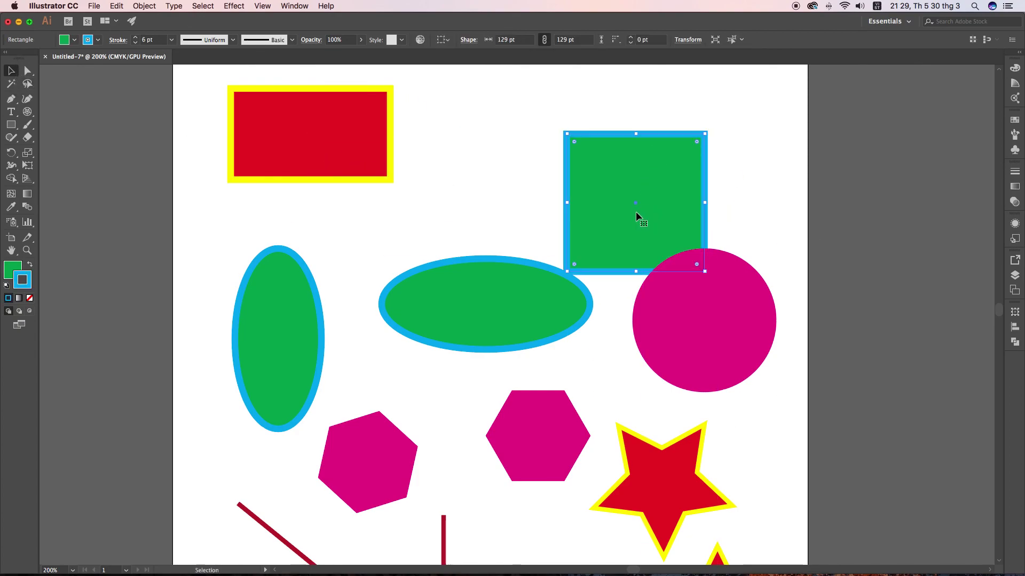
left_click_drag(589, 318, 618, 201)
mouse_move(521, 214)
left_mouse_down()
mouse_move(510, 251)
mouse_move(498, 184)
mouse_move(464, 245)
left_mouse_up()
Step: Shift the pink hexagon slightly and clear the selection
scroll(465, 245, "down", 3)
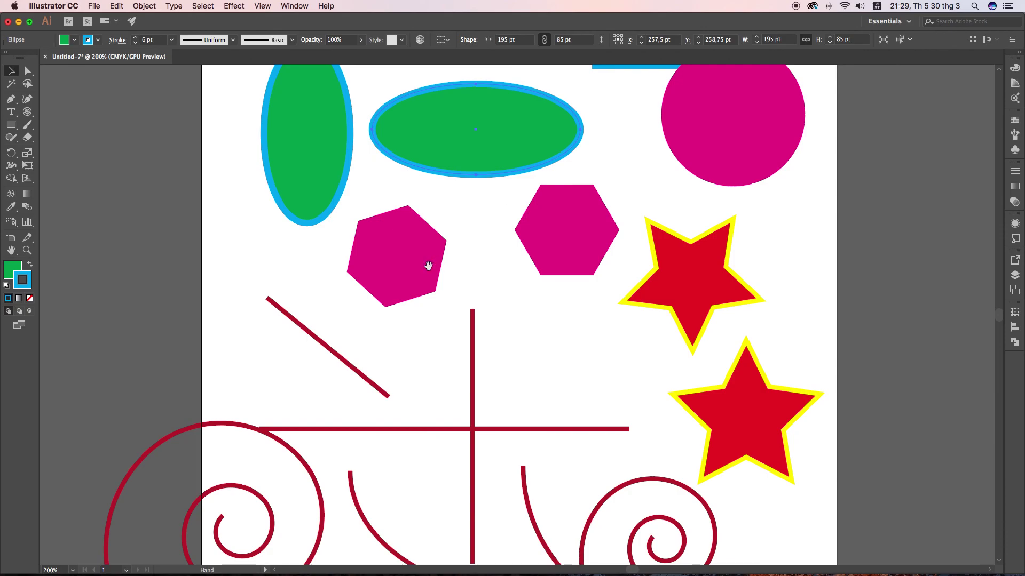
left_click_drag(418, 274, 443, 265)
scroll(506, 355, "down", 5)
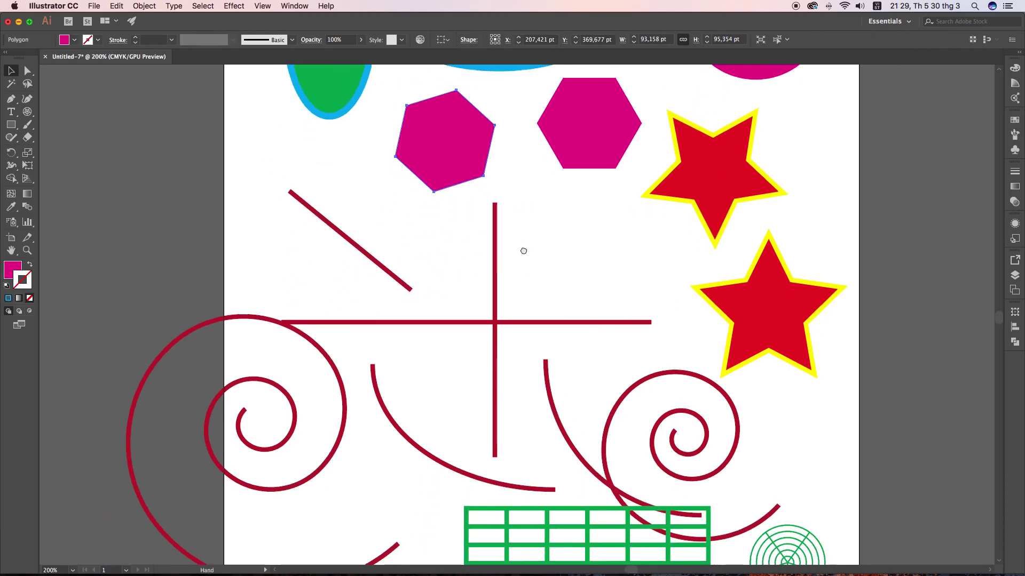
scroll(536, 289, "down", 2)
scroll(536, 289, "down", 2)
scroll(558, 322, "down", 1)
scroll(550, 315, "down", 2)
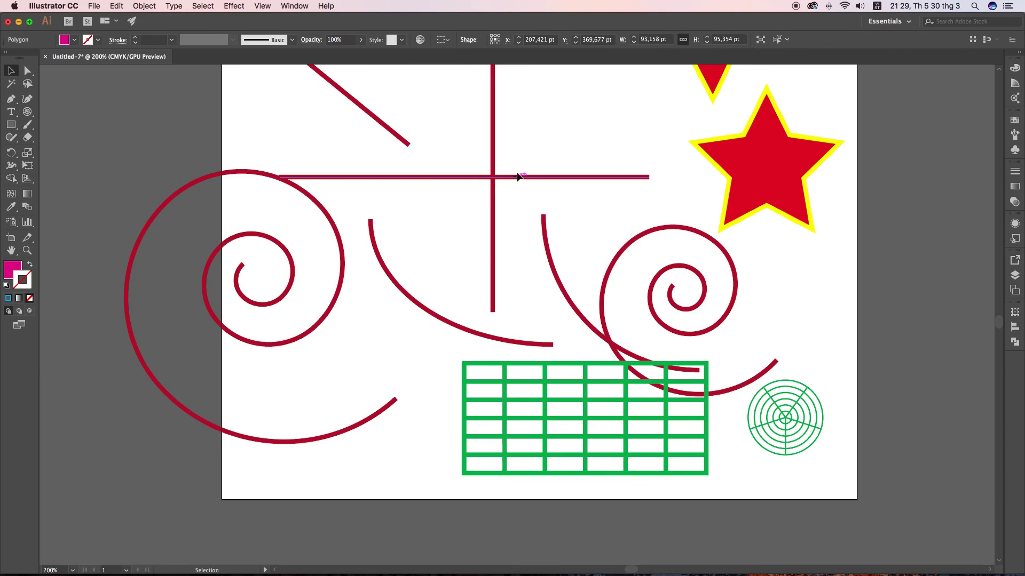
left_click(518, 208)
Step: Nudge the yellow-outlined red rectangle slightly right and down from the top-left corner
left_click_drag(533, 171, 516, 379)
scroll(512, 368, "up", 3)
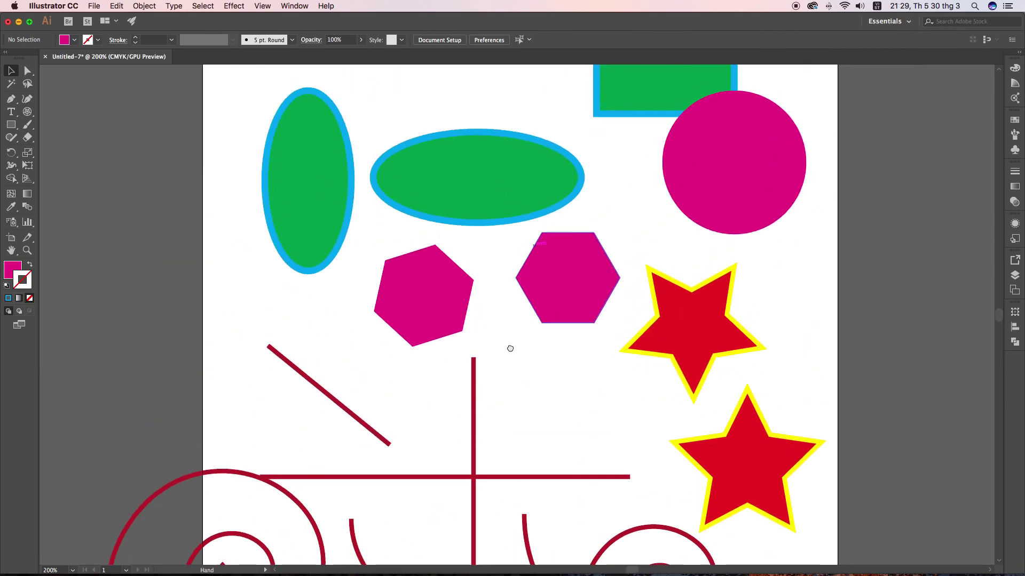
scroll(502, 352, "up", 4)
scroll(485, 320, "up", 3)
mouse_move(389, 224)
left_mouse_down()
mouse_move(437, 274)
mouse_move(366, 222)
left_mouse_up()
scroll(445, 312, "down", 1)
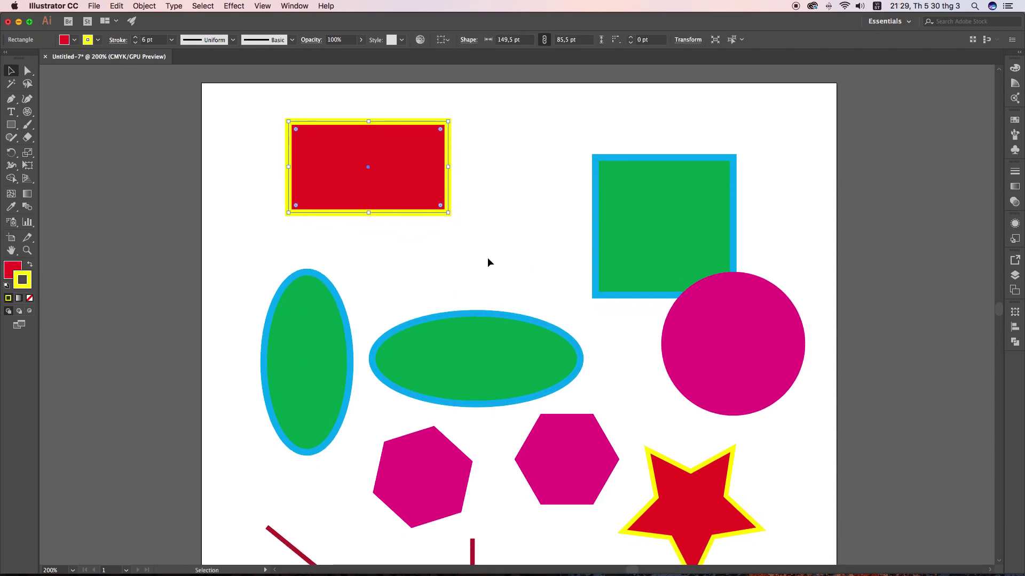
scroll(474, 278, "down", 1)
scroll(469, 331, "down", 1)
scroll(475, 374, "down", 1)
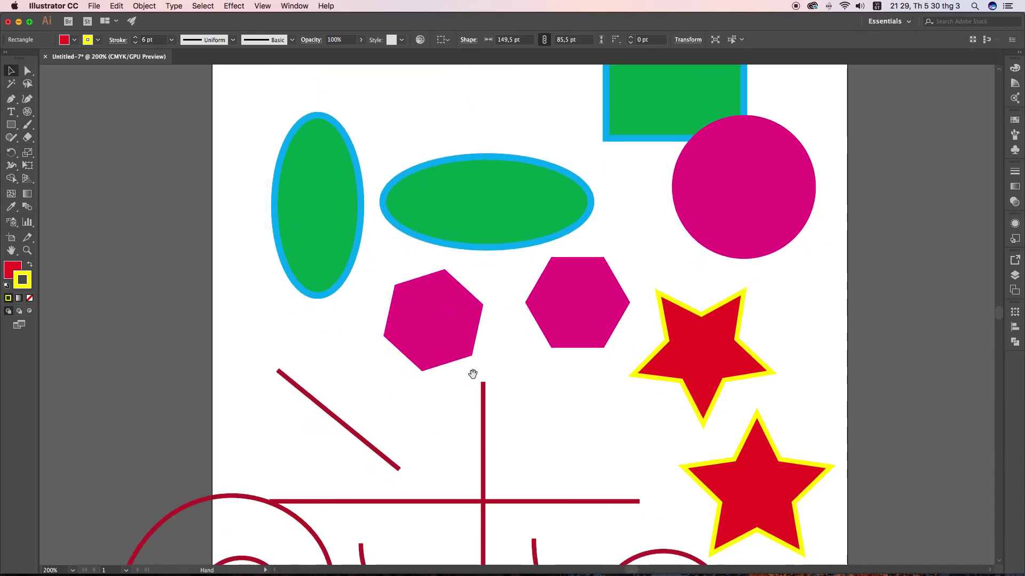